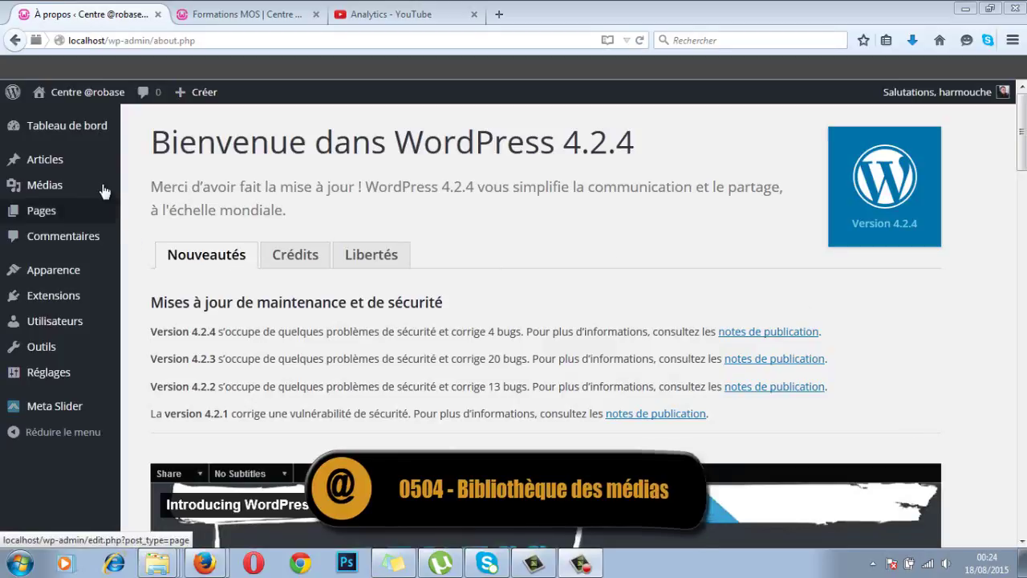
Open the Bibliothèque de médias from the Médias entry in the admin sidebar
left_click(53, 191)
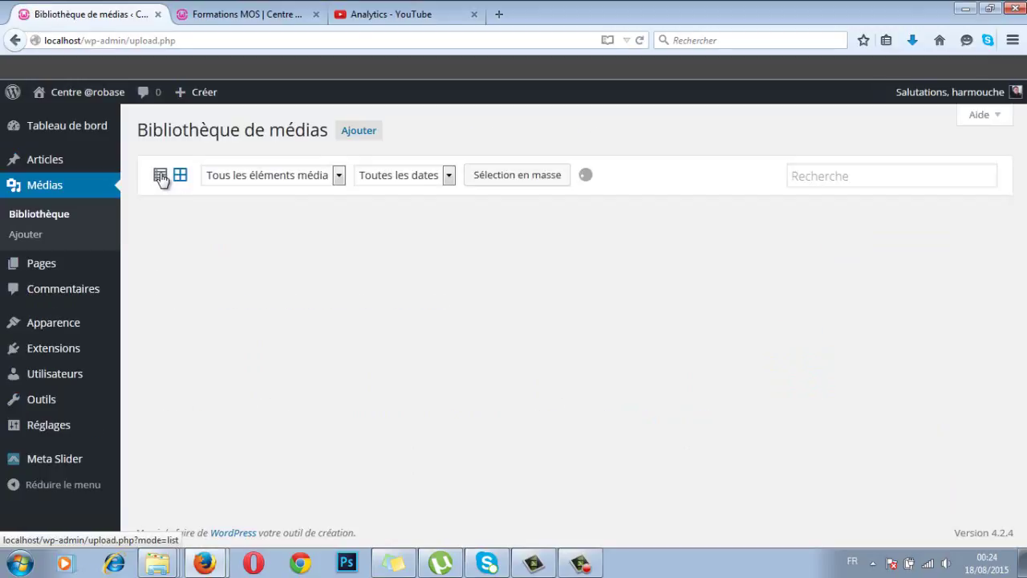
Switch the media library to list view showing all 10 files with author and date
left_click(160, 177)
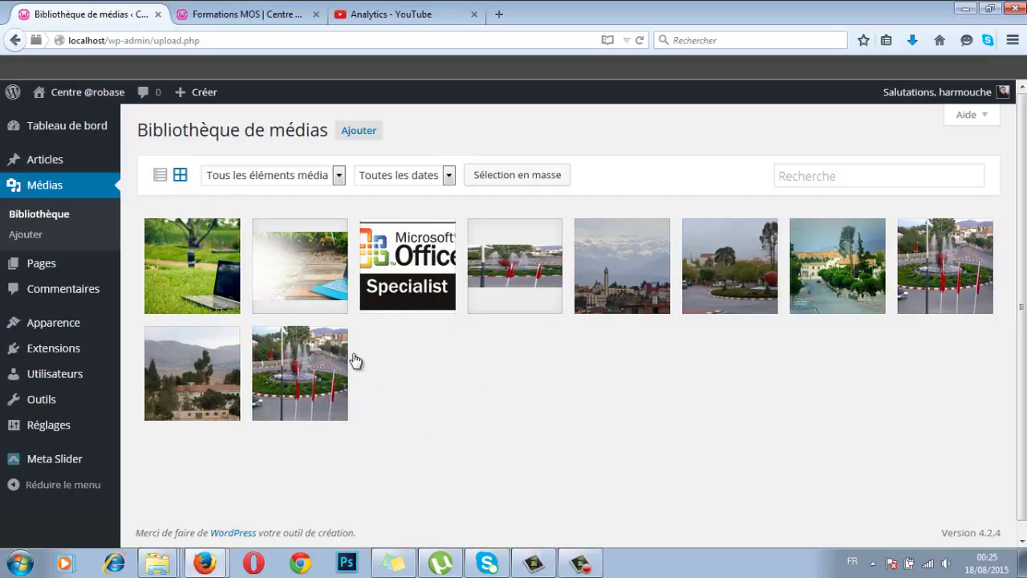
left_click(161, 177)
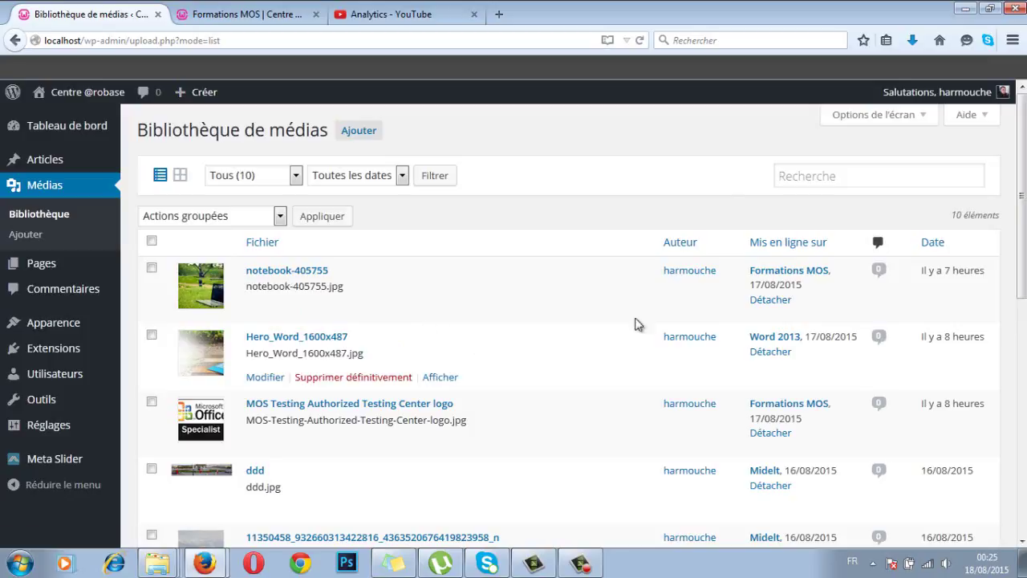
Filter by the author, scroll through the ten images, and open the 'Tous (10)' type filter
left_click(678, 277)
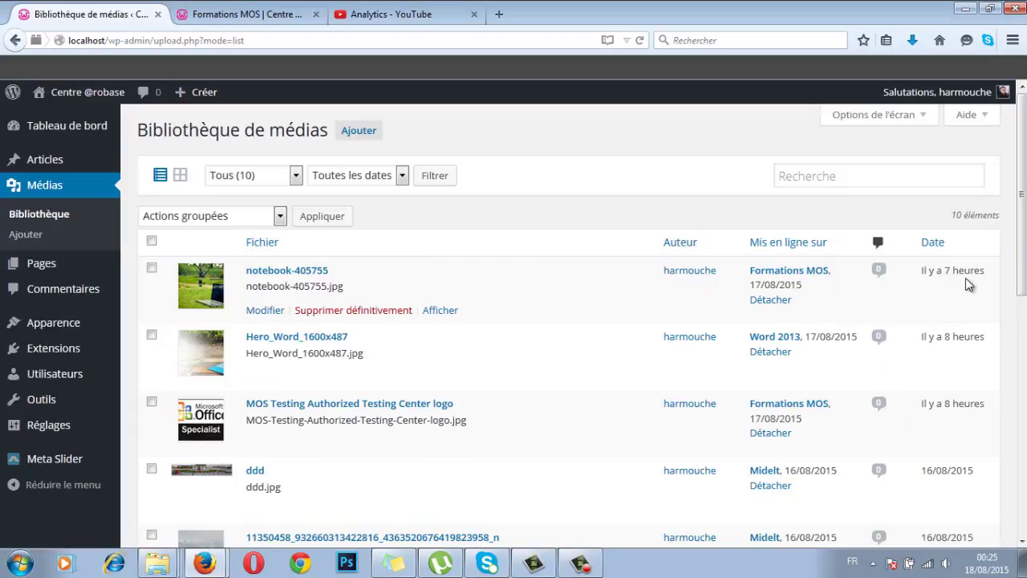
left_click_drag(1022, 233, 1022, 483)
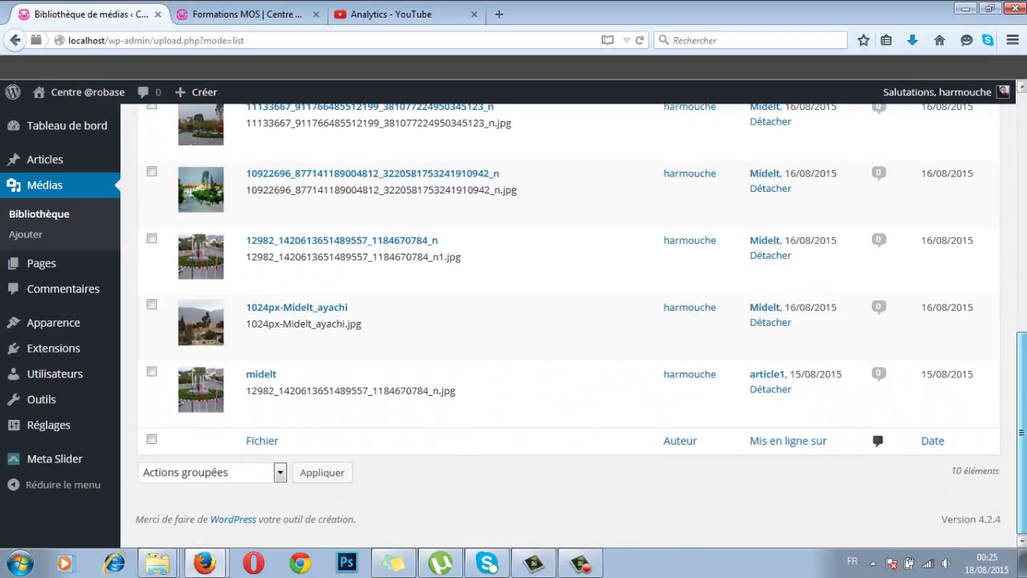
left_click_drag(1022, 431, 1022, 193)
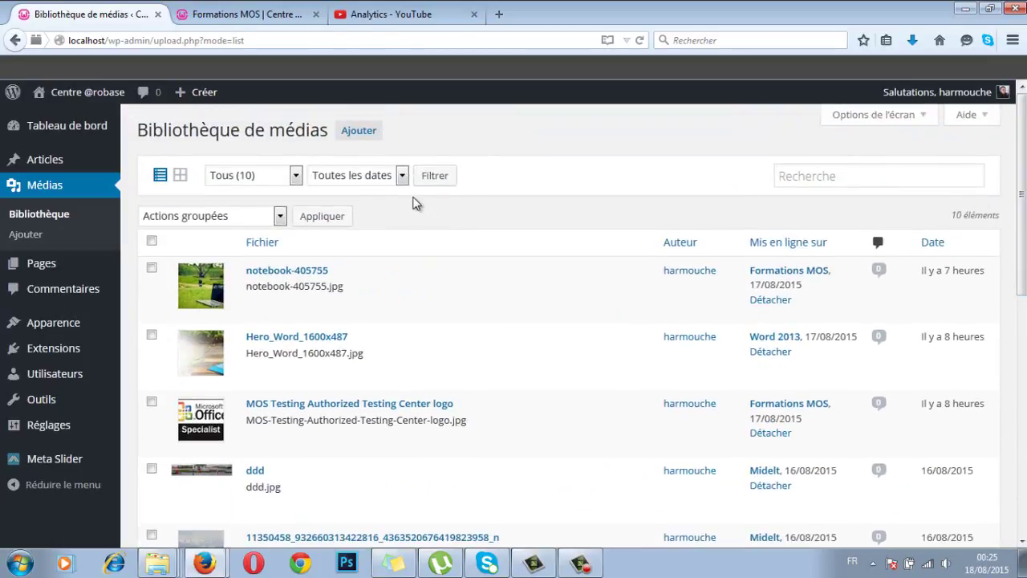
left_click(294, 179)
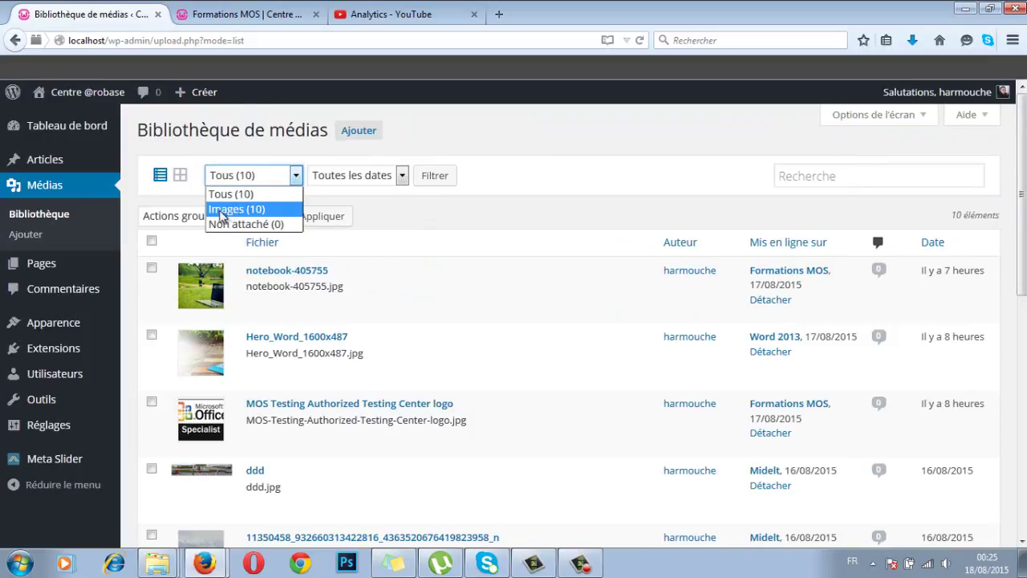
Filter the media type to Images, then Non attaché (0), keep all dates, and focus Recherche
left_click(238, 210)
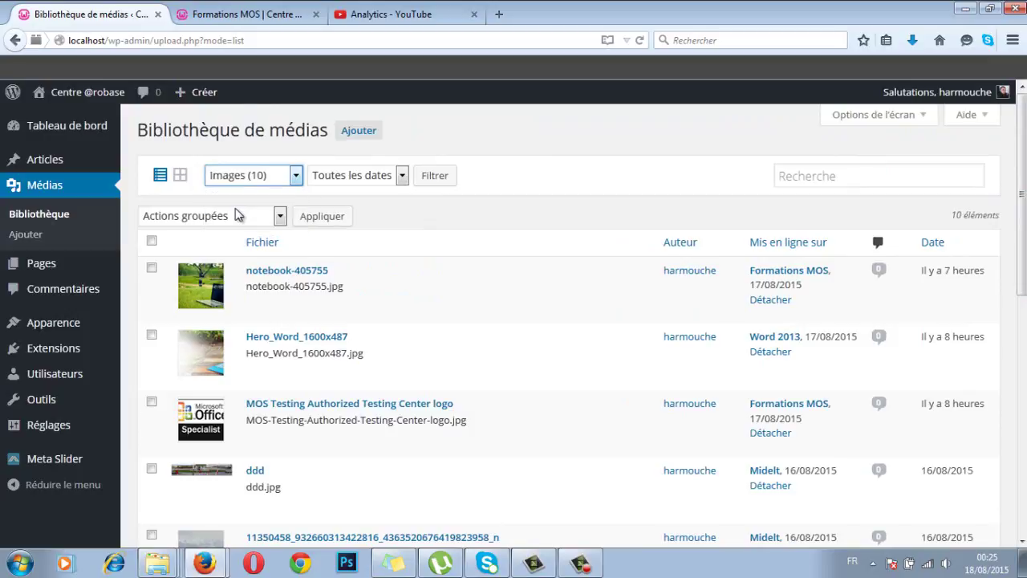
left_click(297, 177)
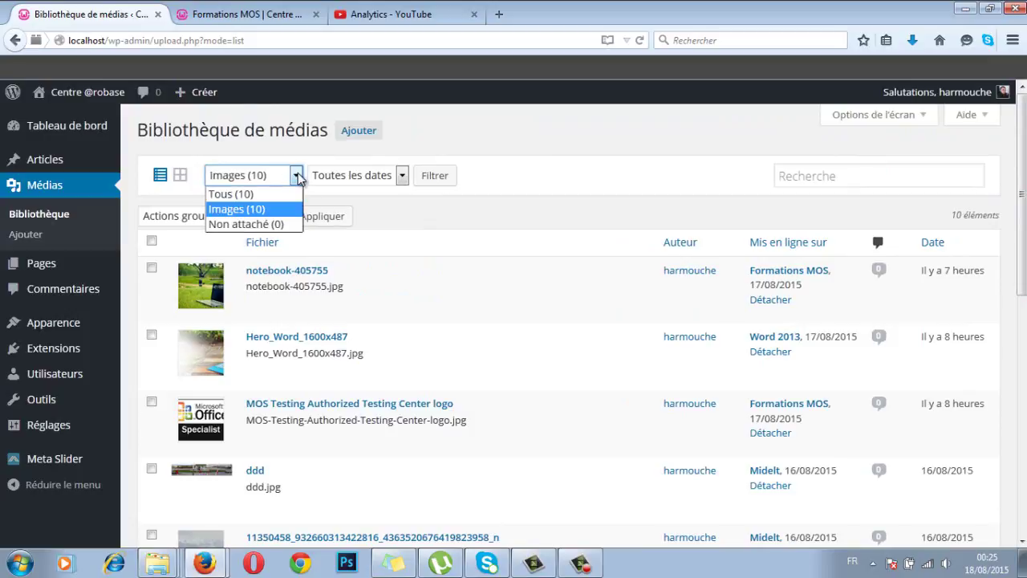
left_click(247, 226)
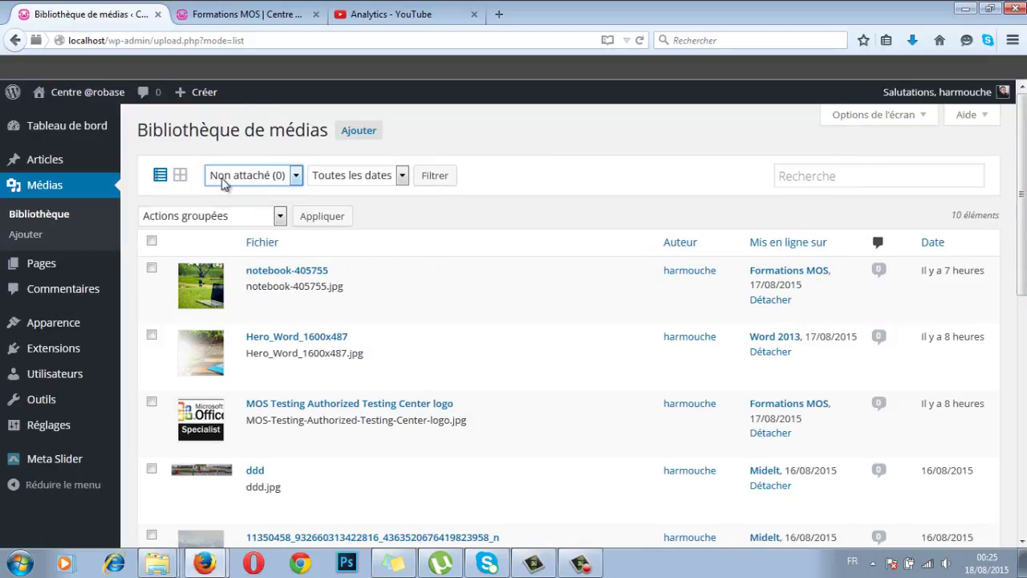
left_click(267, 180)
left_click(403, 175)
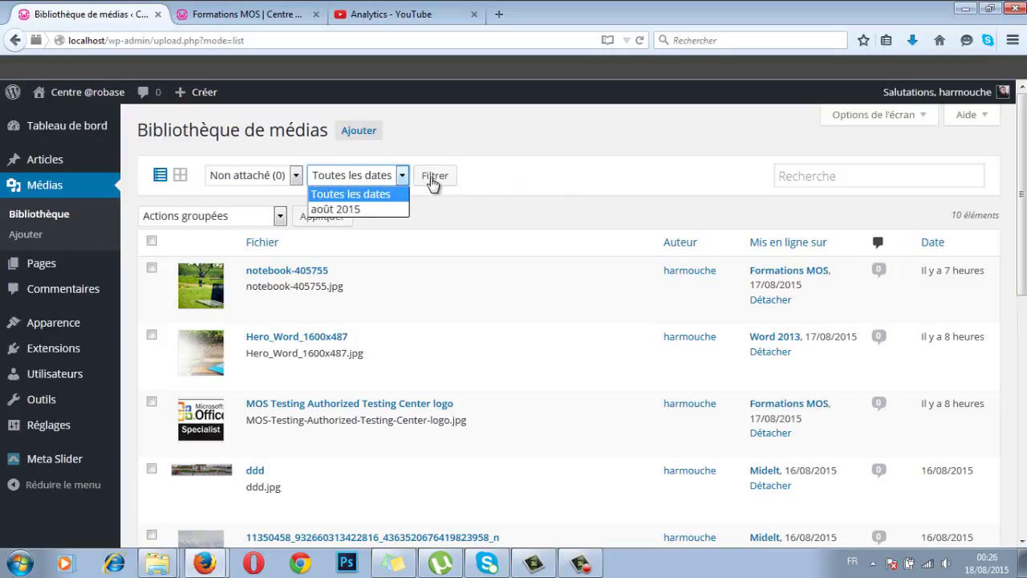
left_click(496, 185)
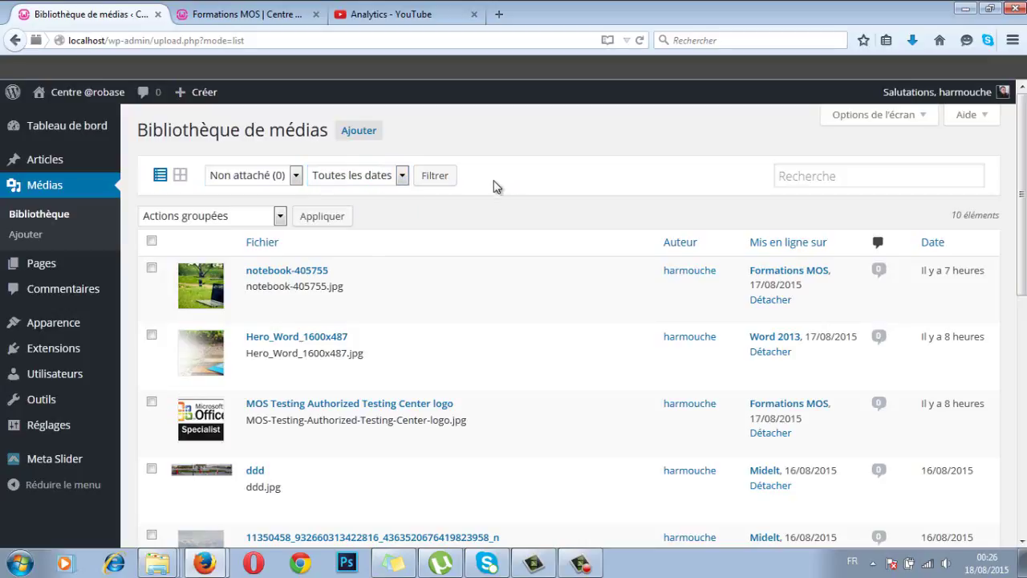
left_click(816, 178)
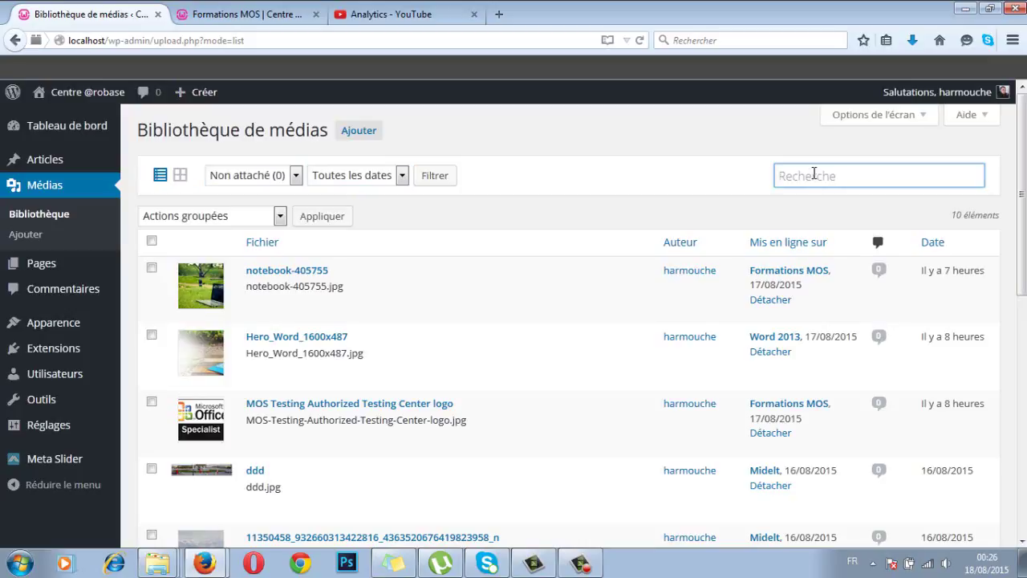
left_click(919, 120)
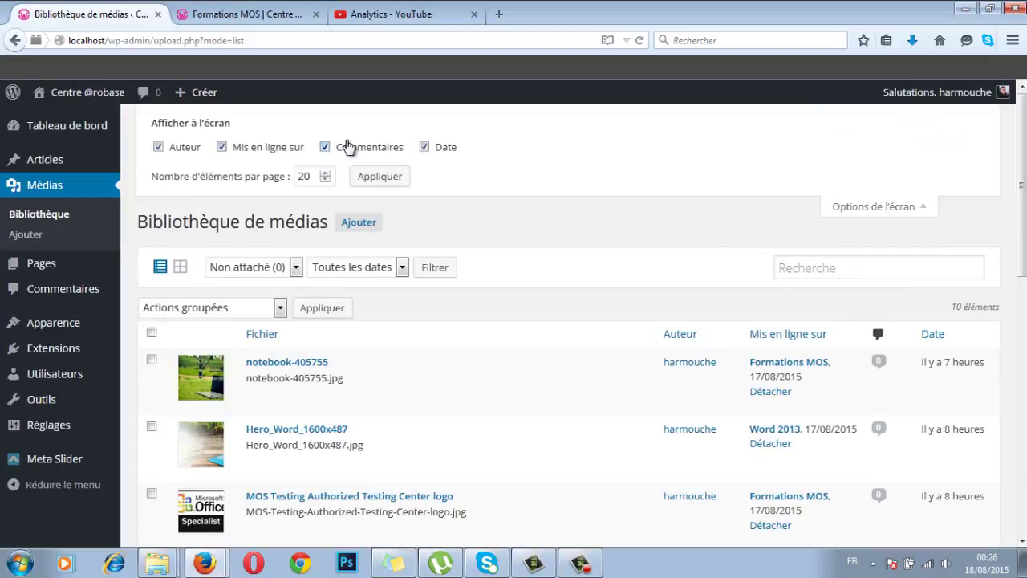
left_click(326, 147)
left_click(326, 148)
left_click(874, 209)
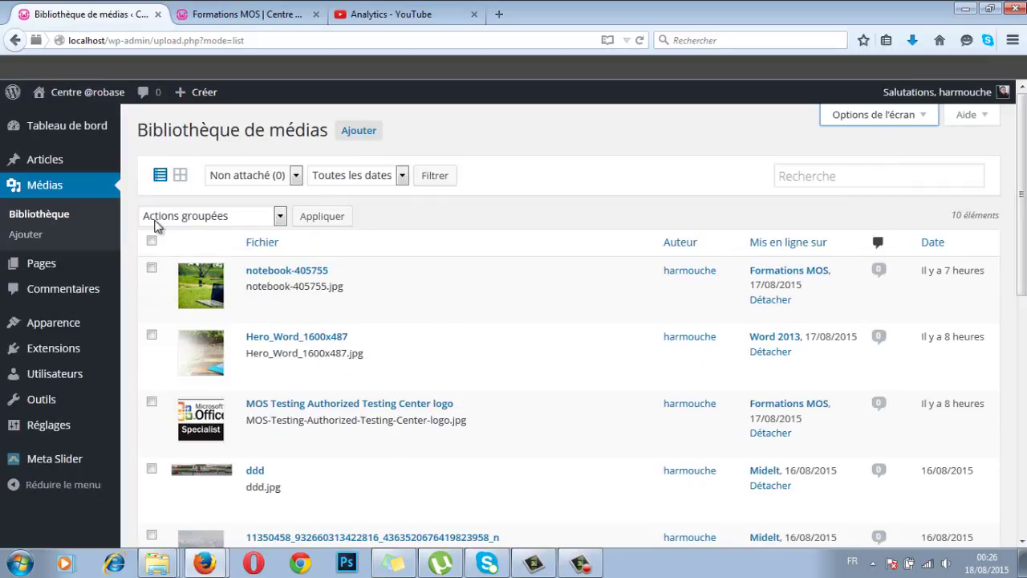
Select all media, inspect the Actions groupées options, then clear the selection again
left_click(225, 221)
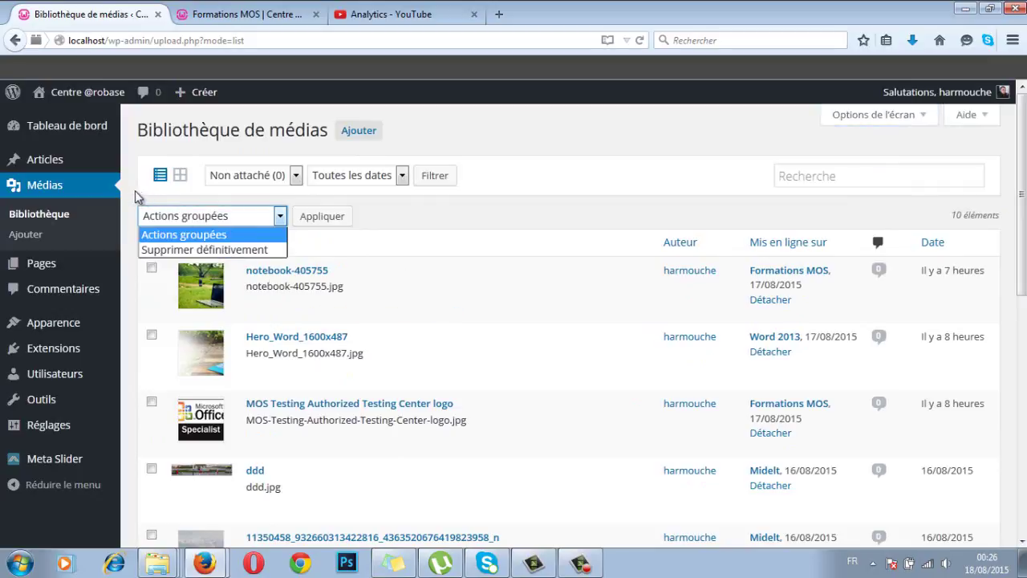
left_click(143, 240)
left_click(152, 242)
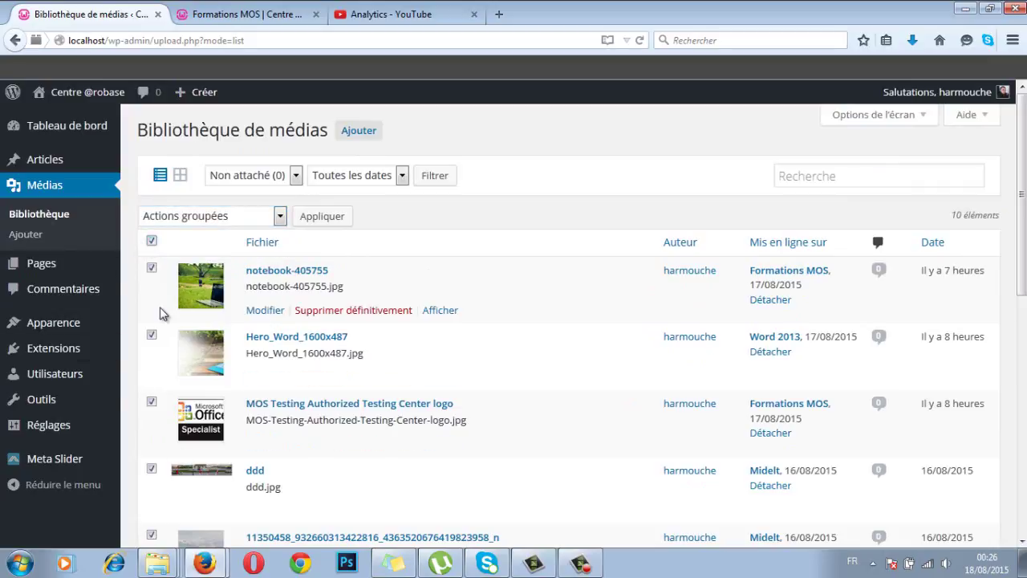
left_click(195, 218)
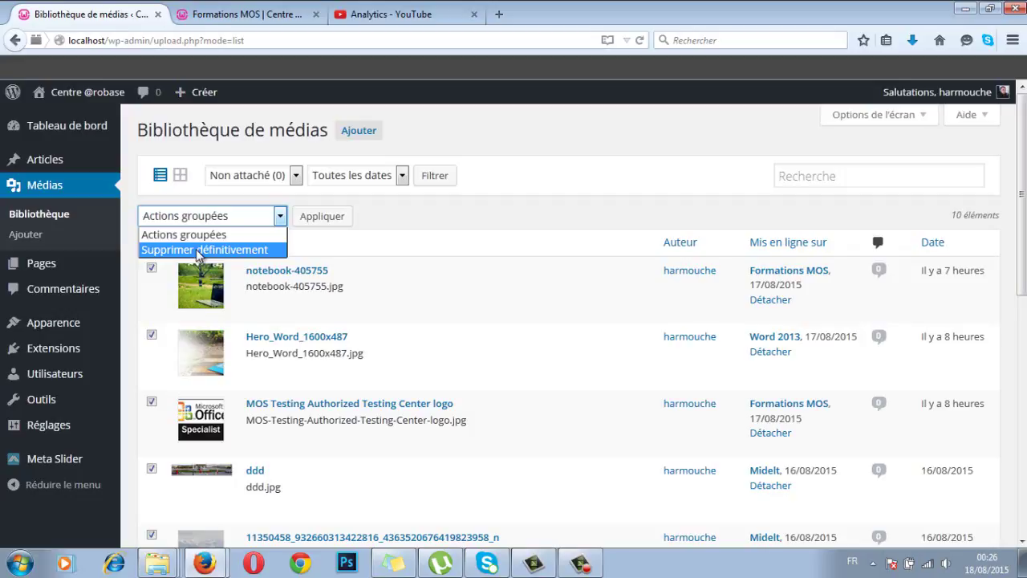
left_click(135, 202)
left_click(152, 240)
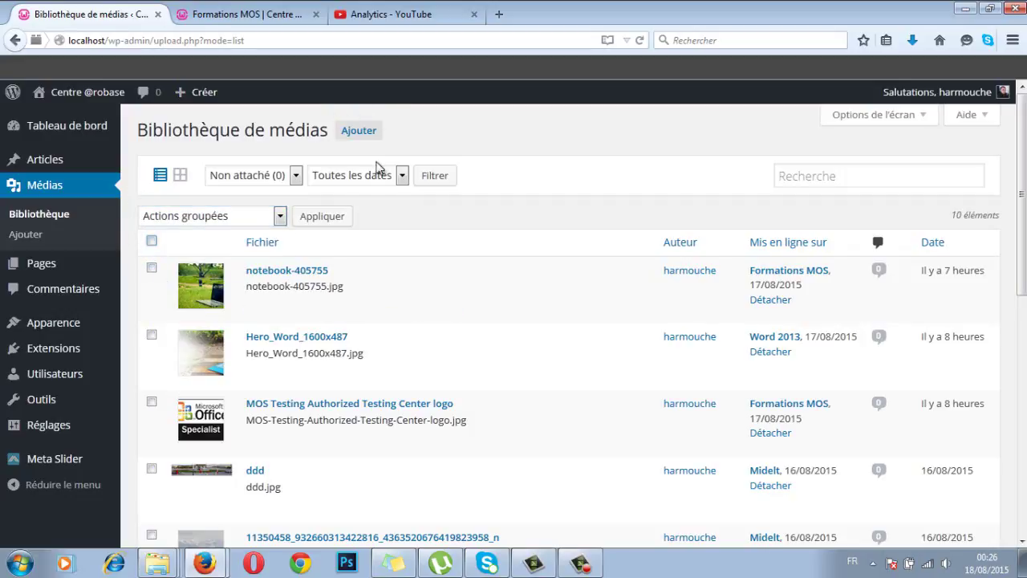
Go to the Ajouter new media page and open the Sélectionner des fichiers chooser
left_click(365, 132)
left_click(359, 131)
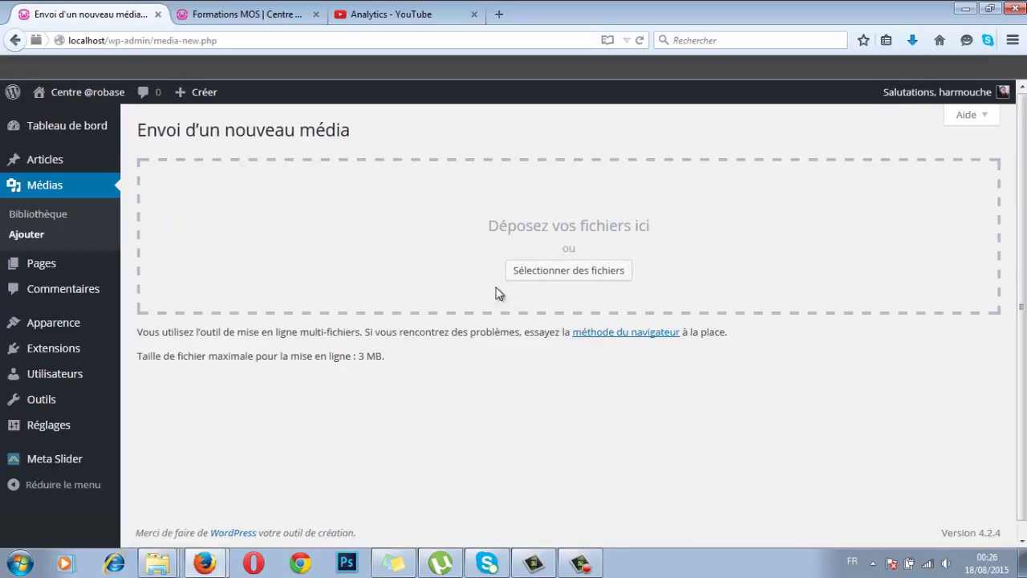
left_click(580, 274)
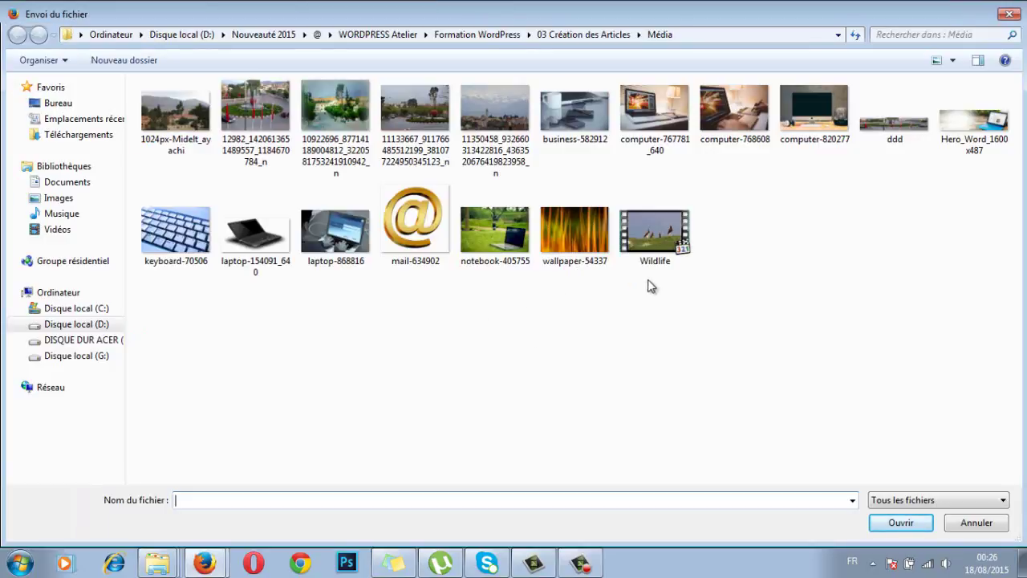
Select the nine business, computer, keyboard, laptop, mail and wallpaper images in Média and upload them
left_click(755, 117)
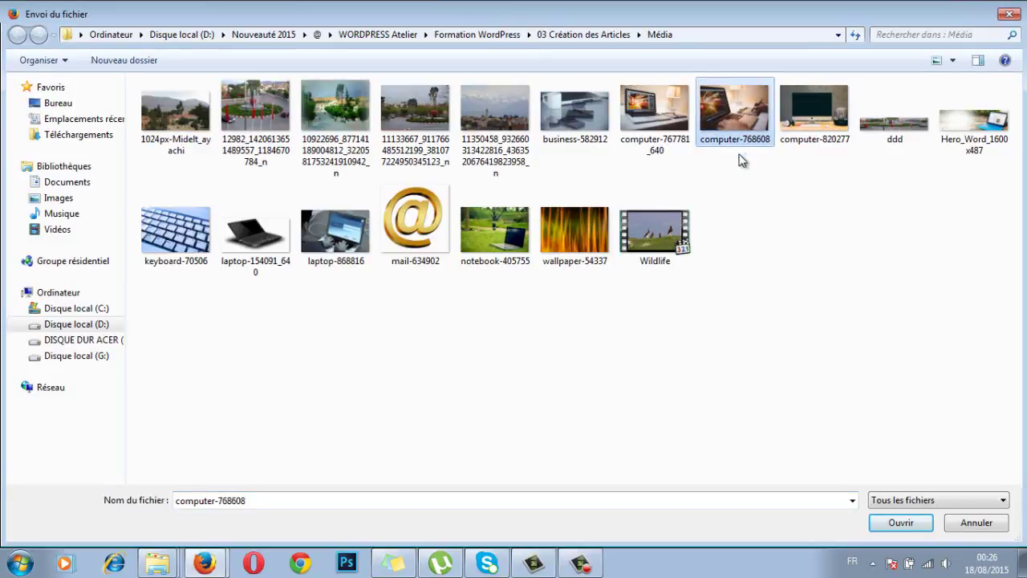
left_click(795, 121, "ctrl")
left_click(647, 121, "ctrl")
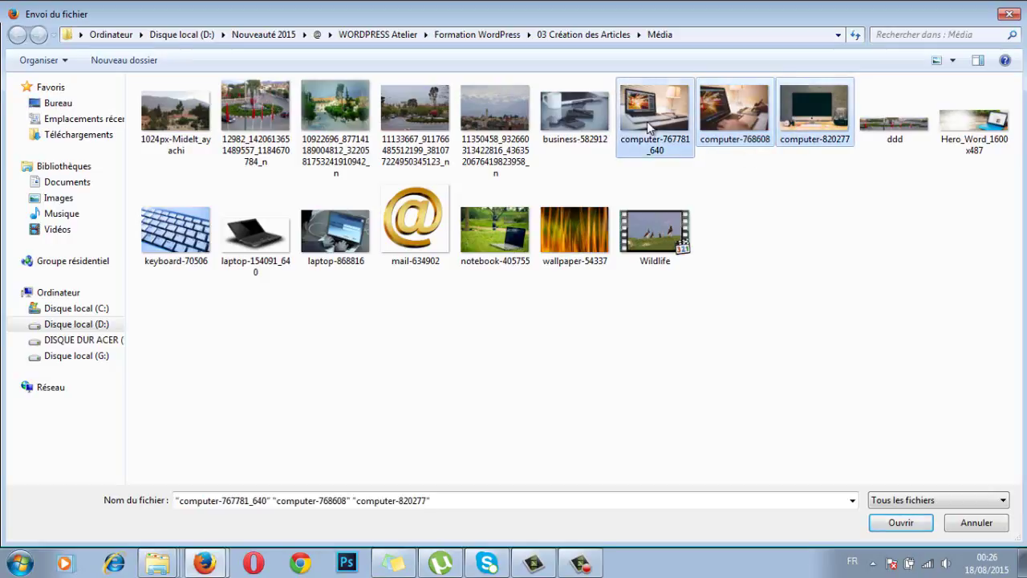
left_click(575, 121, "ctrl")
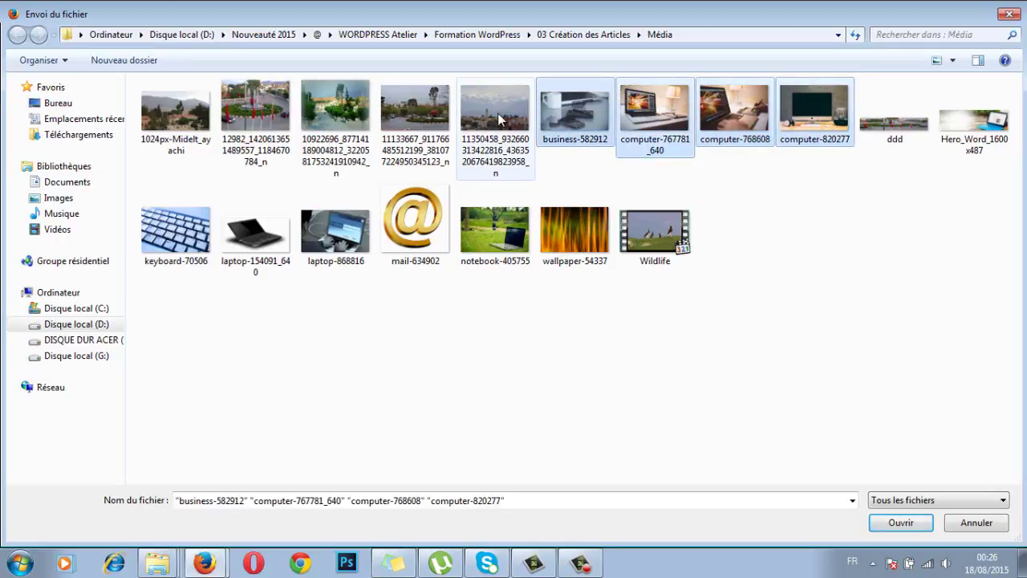
left_click(255, 233, "ctrl")
left_click(175, 231, "ctrl")
left_click(336, 231, "ctrl")
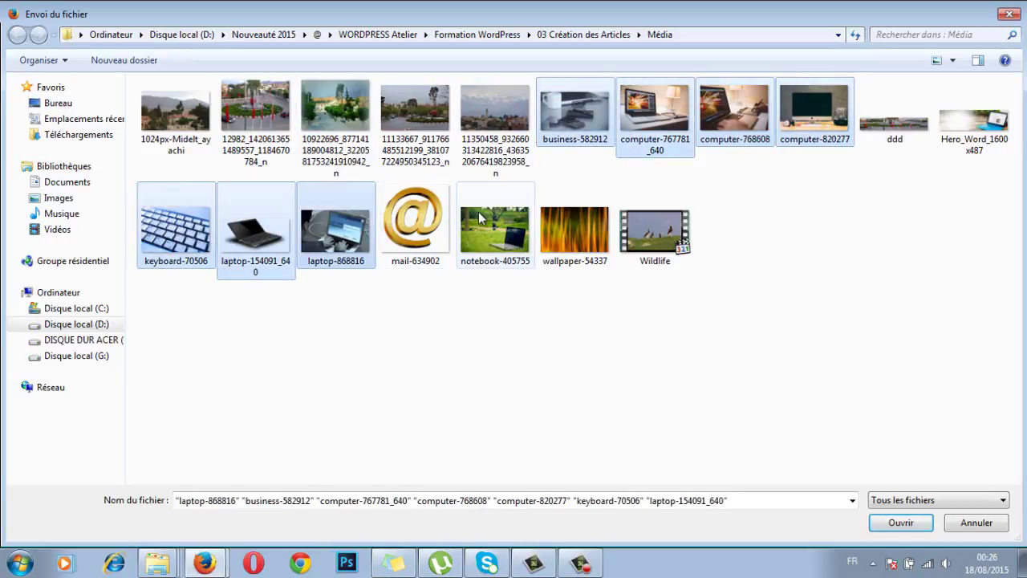
left_click(567, 221, "ctrl")
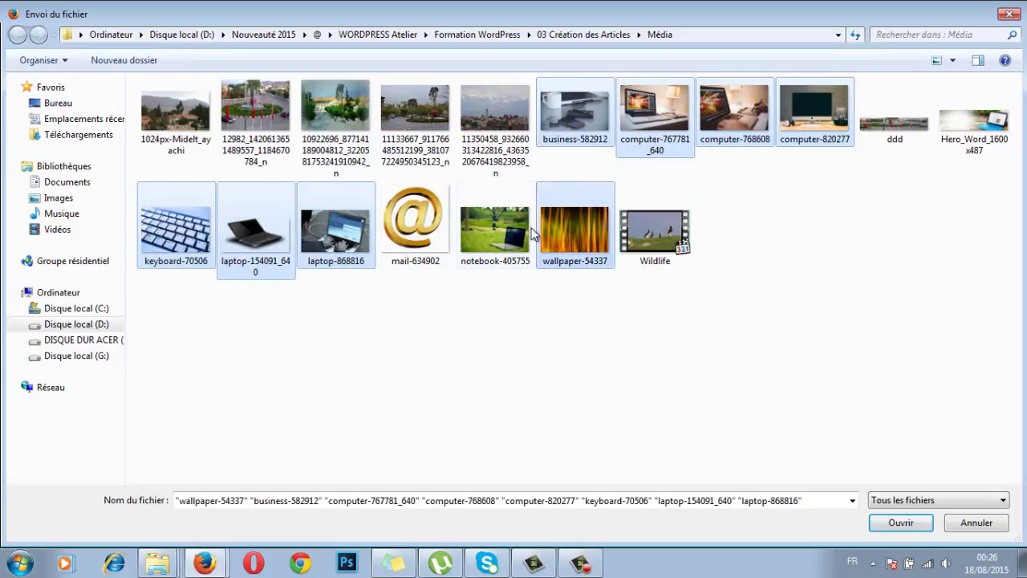
left_click(415, 224, "ctrl")
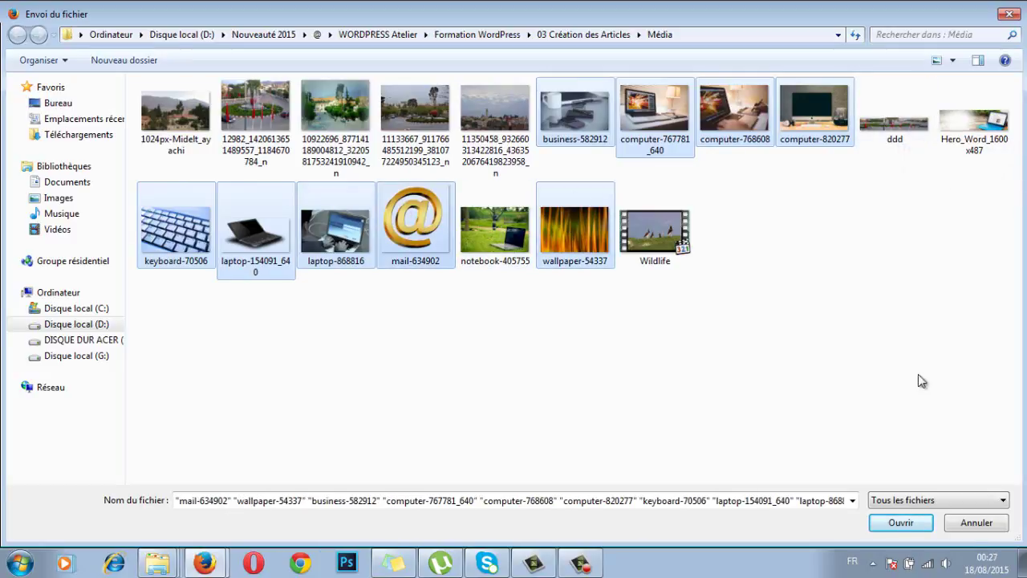
left_click(901, 522)
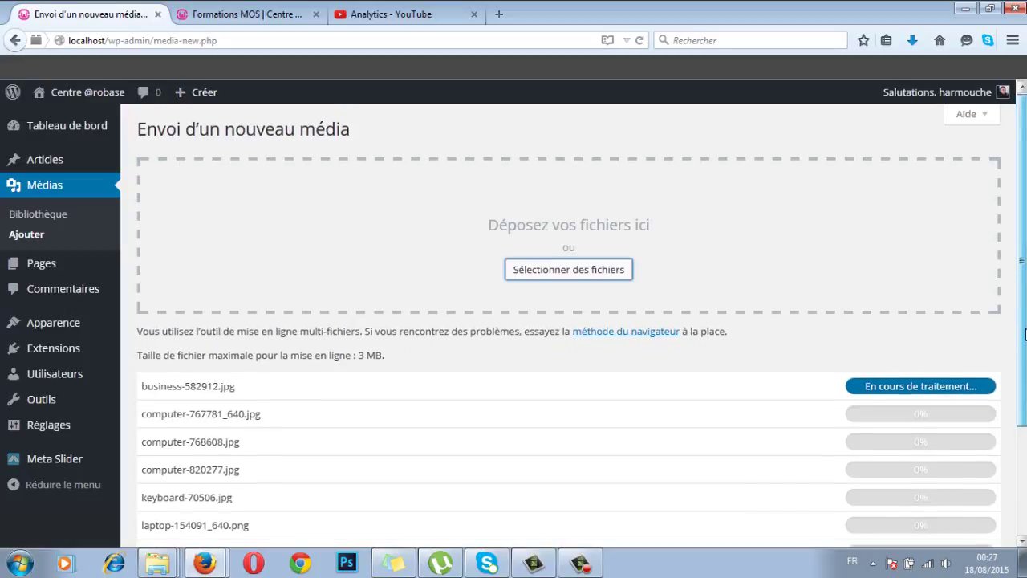
Scroll the upload page to review all nine finished uploads with their thumbnails
scroll(1025, 330, "down", 2)
scroll(569, 321, "down", 2)
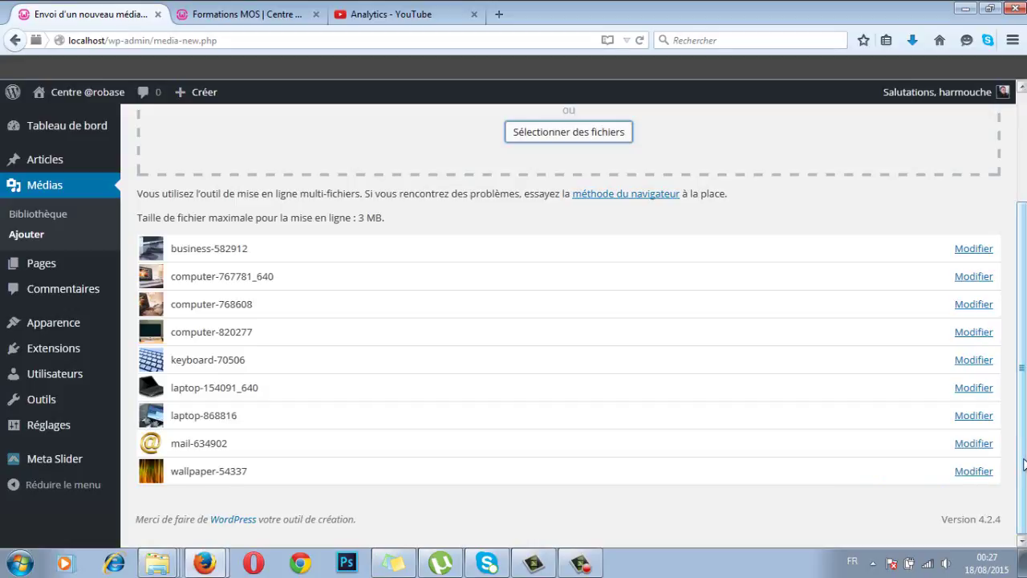
left_click_drag(1025, 464, 1025, 325)
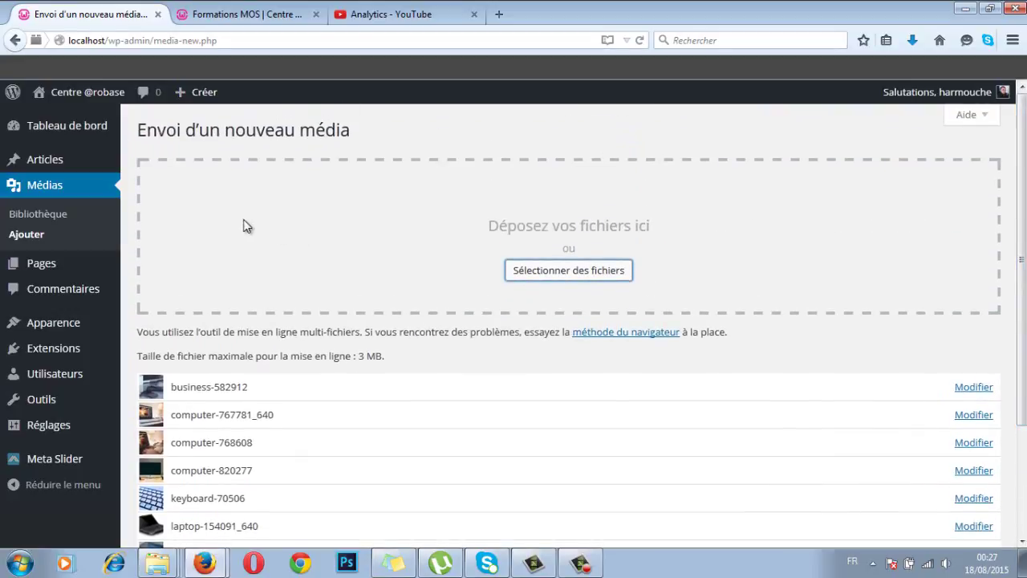
Open the 19-item media library list and scroll through it, new uploads at the top
left_click(57, 217)
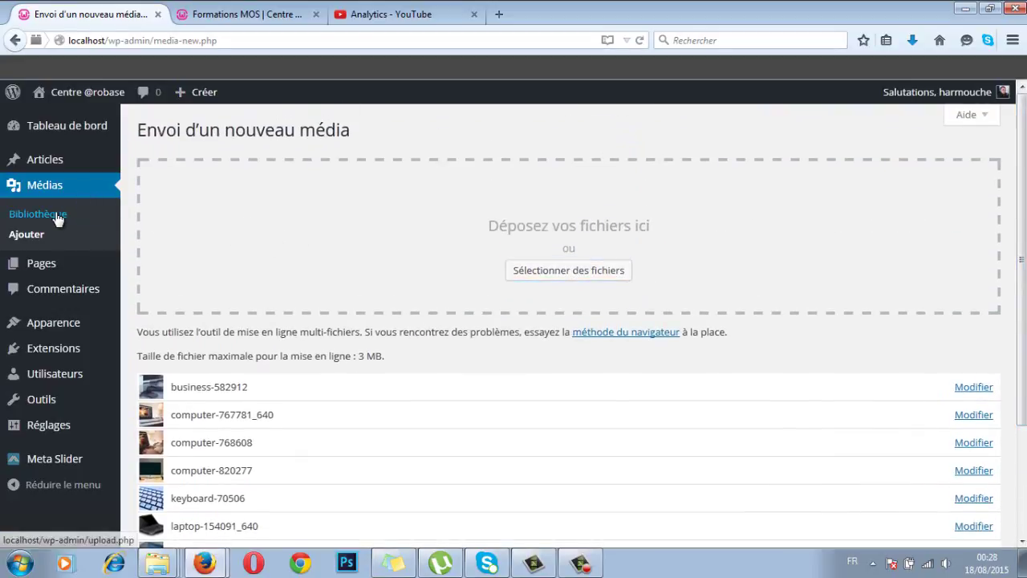
left_click(58, 217)
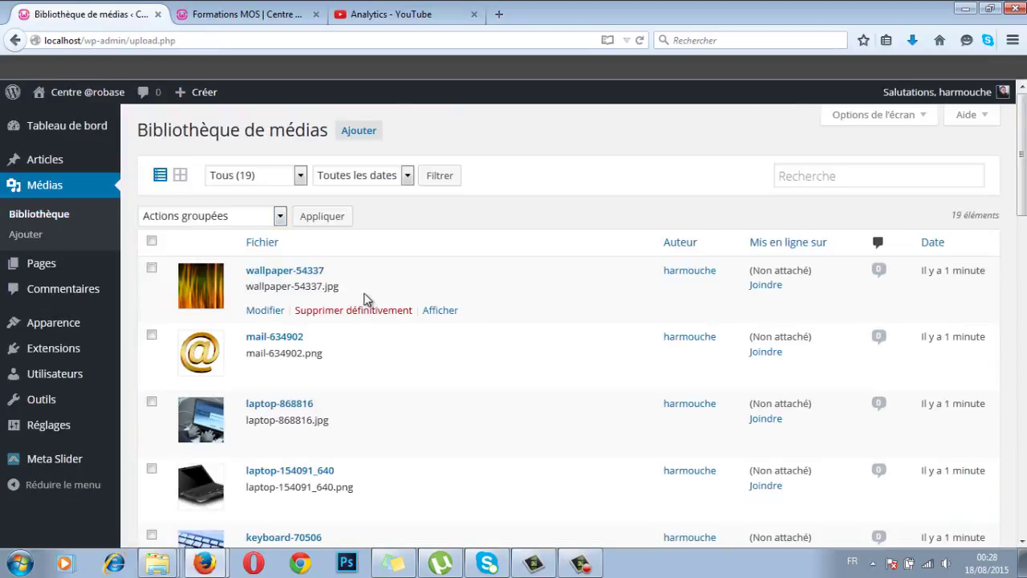
left_click(204, 354)
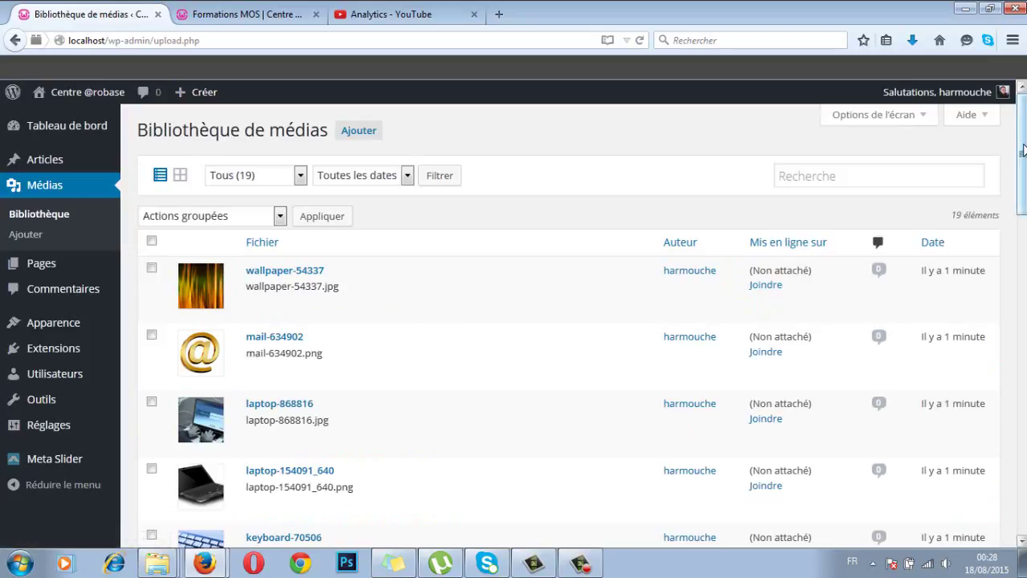
scroll(935, 289, "down", 5)
scroll(586, 327, "down", 3)
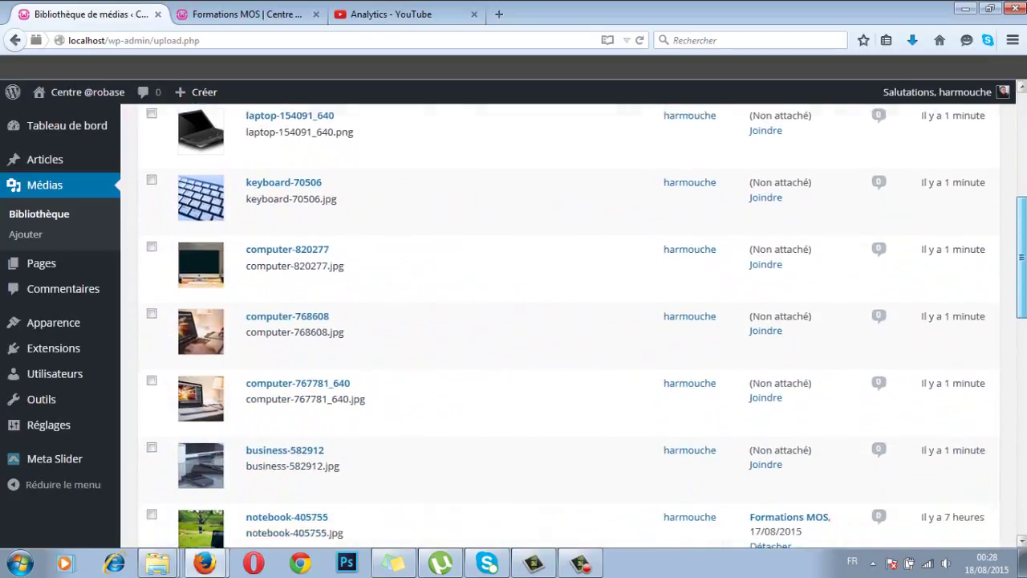
scroll(585, 327, "down", 3)
scroll(586, 327, "down", 2)
scroll(586, 327, "down", 3)
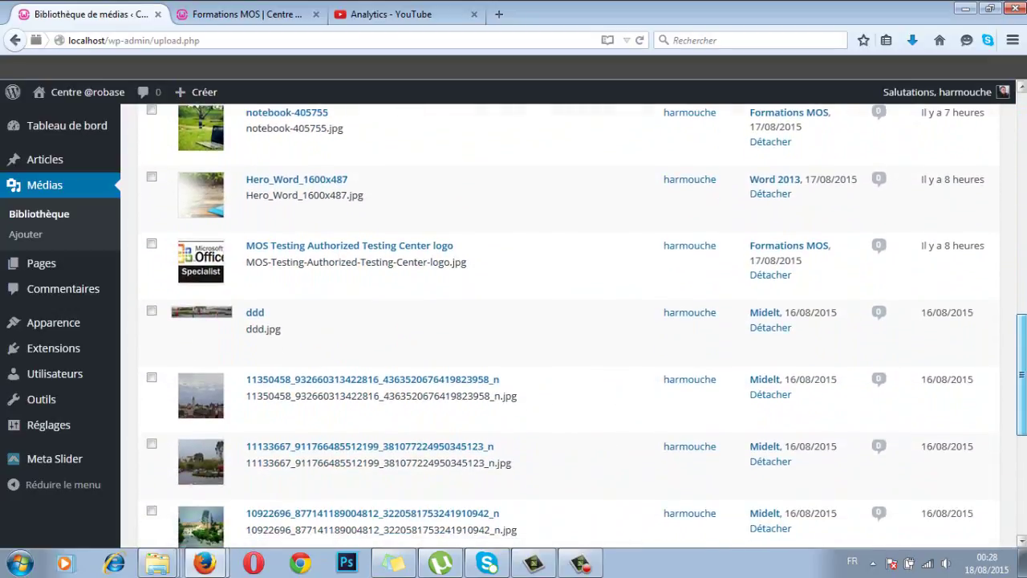
scroll(538, 119, "up", 6)
scroll(538, 119, "up", 12)
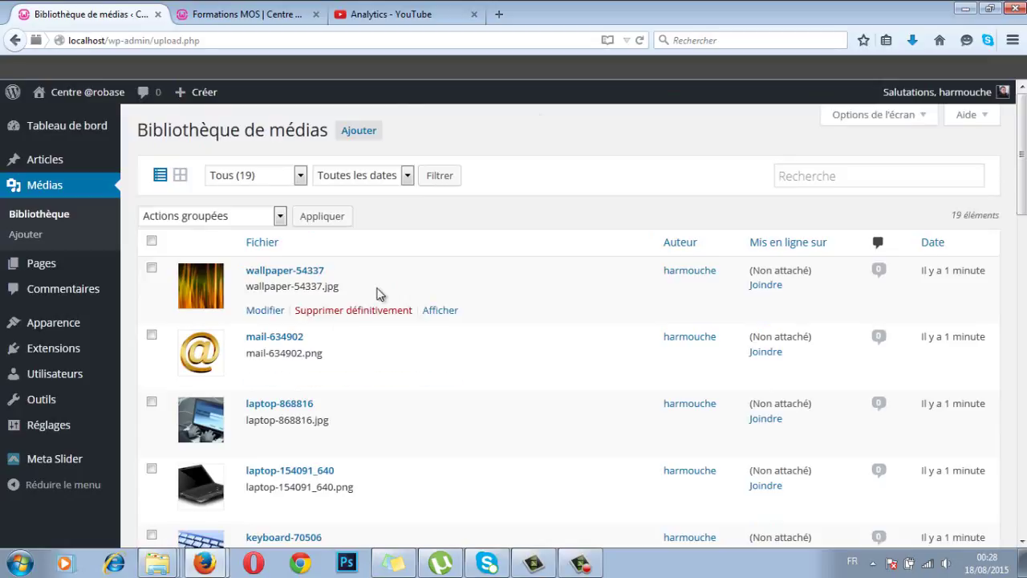
Open the wallpaper-54337 edit page and scroll down to its text fields
mouse_move(305, 296)
left_click(265, 312)
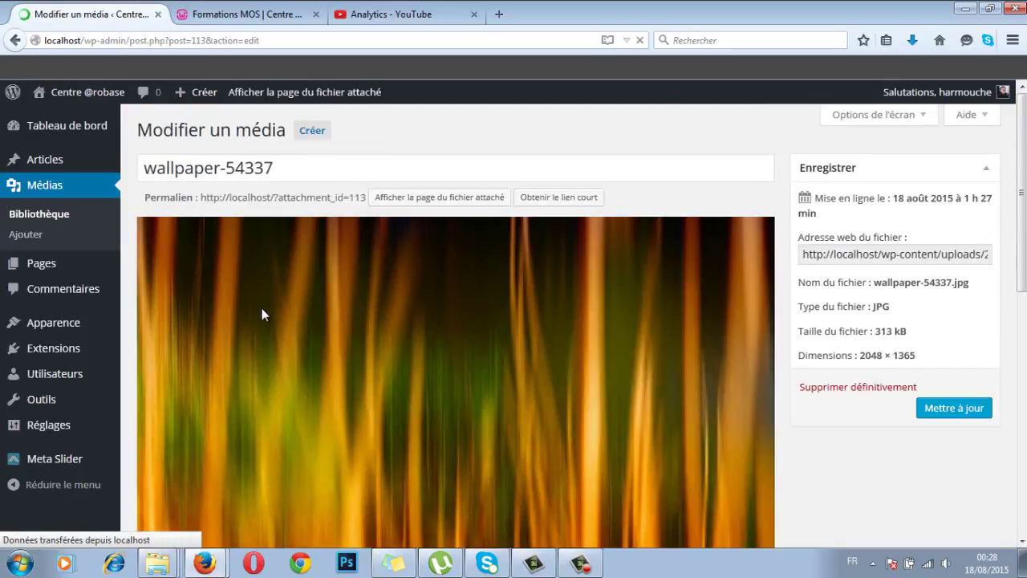
scroll(456, 321, "down", 4)
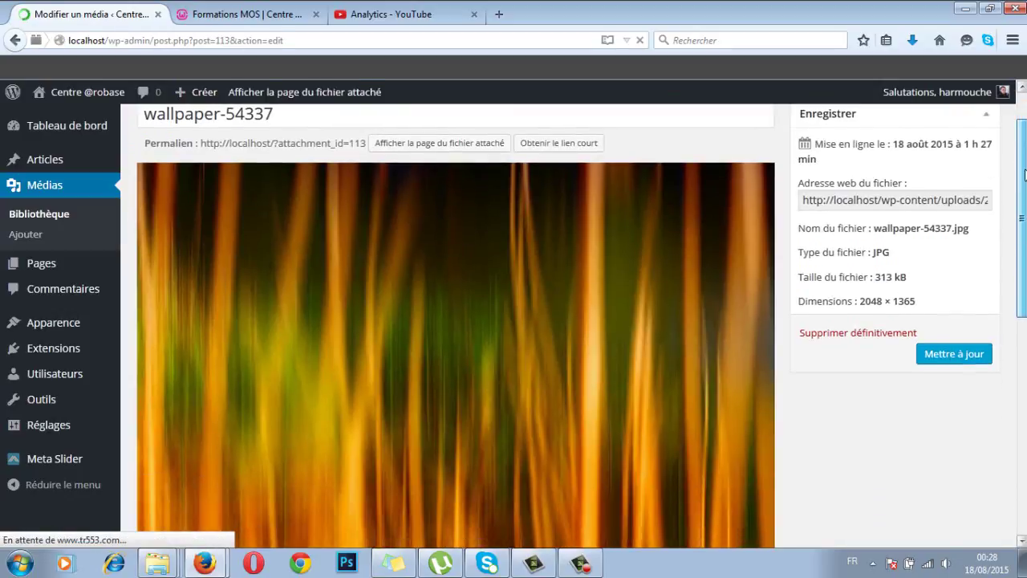
scroll(456, 321, "down", 5)
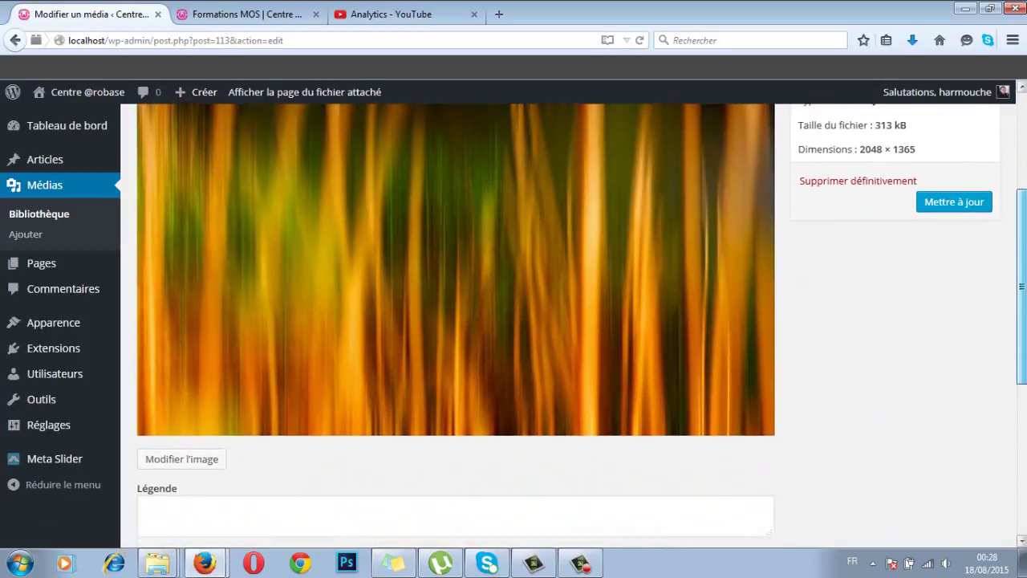
scroll(298, 260, "down", 2)
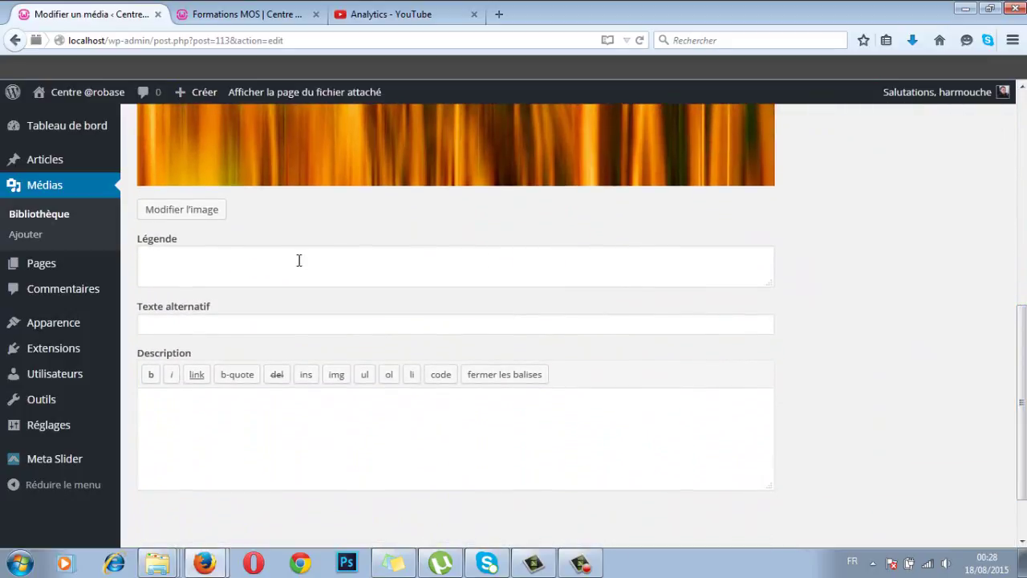
Go through the caption, alternative text and description fields, then return to the library list
left_click(147, 265)
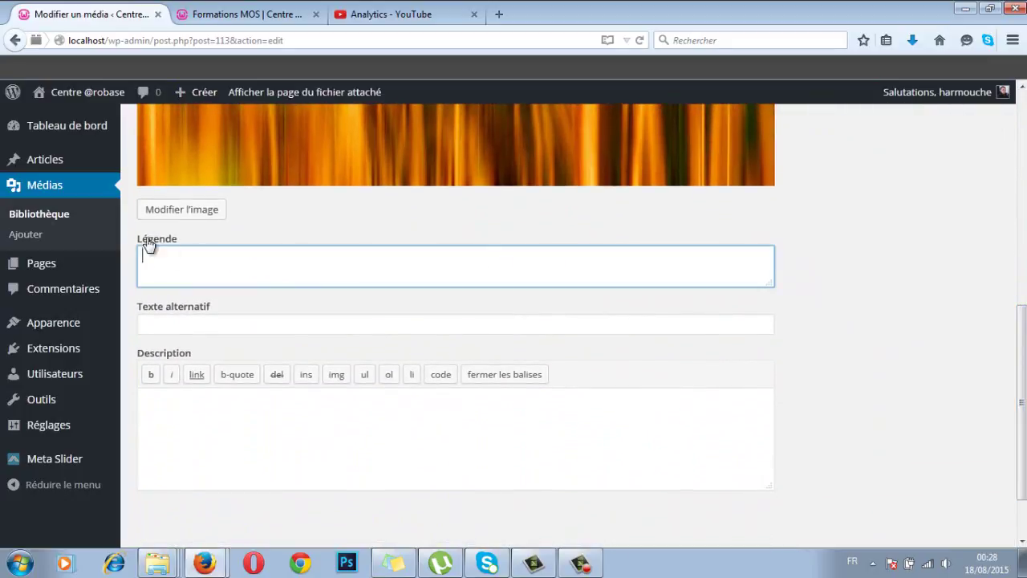
left_click(176, 325)
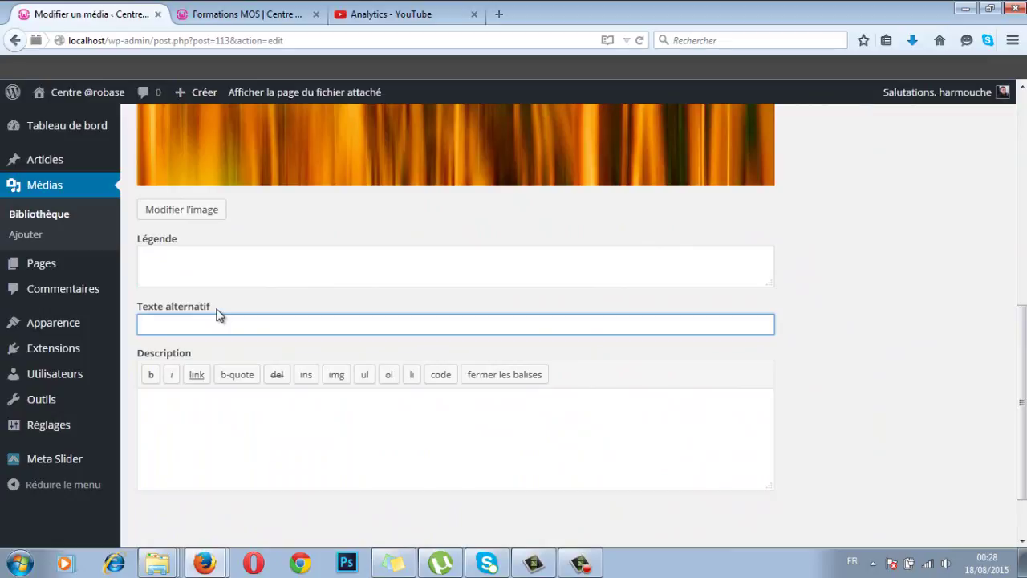
left_click(176, 413)
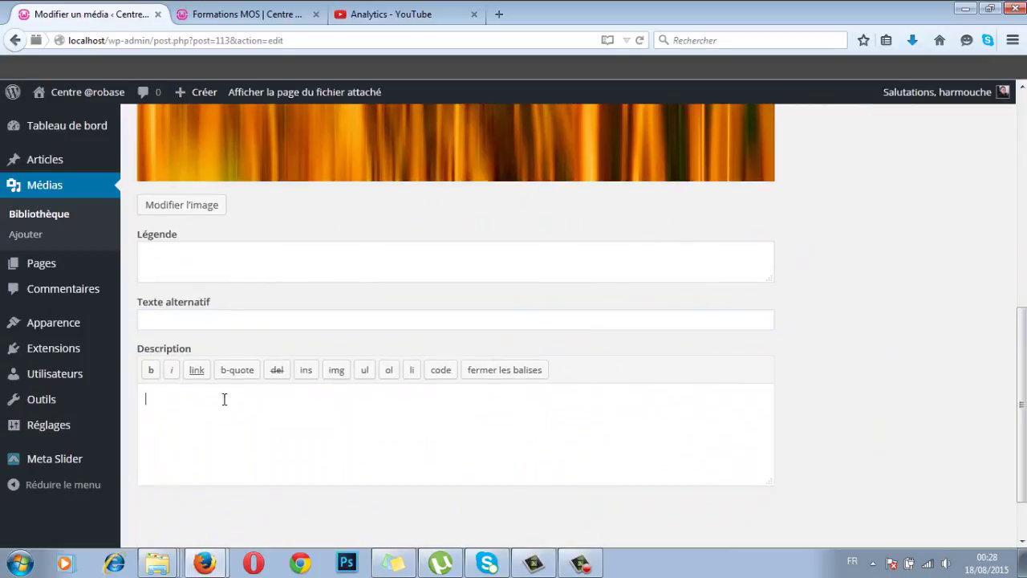
scroll(224, 402, "down", 2)
scroll(231, 402, "up", 5)
scroll(230, 405, "up", 6)
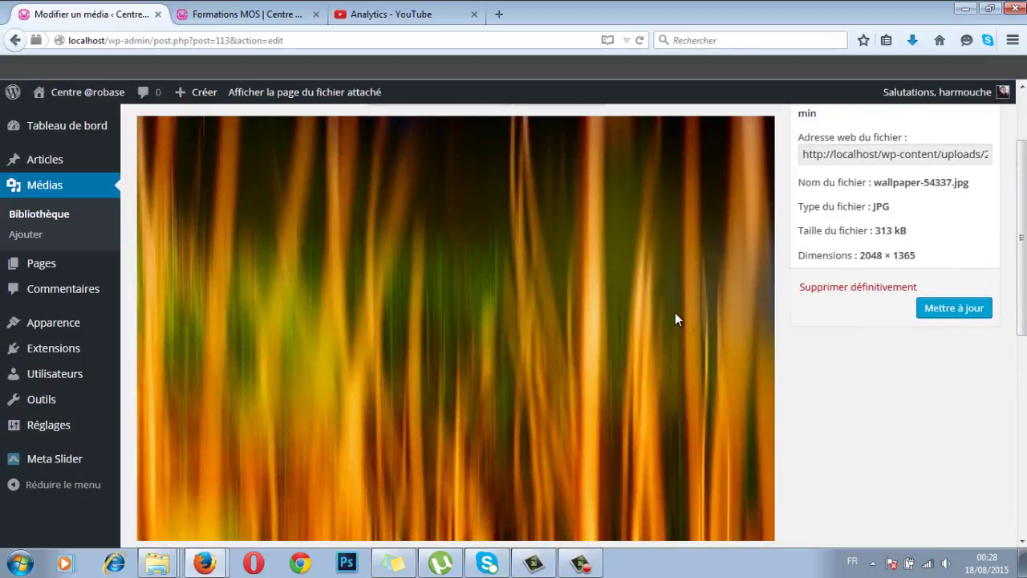
scroll(945, 314, "up", 2)
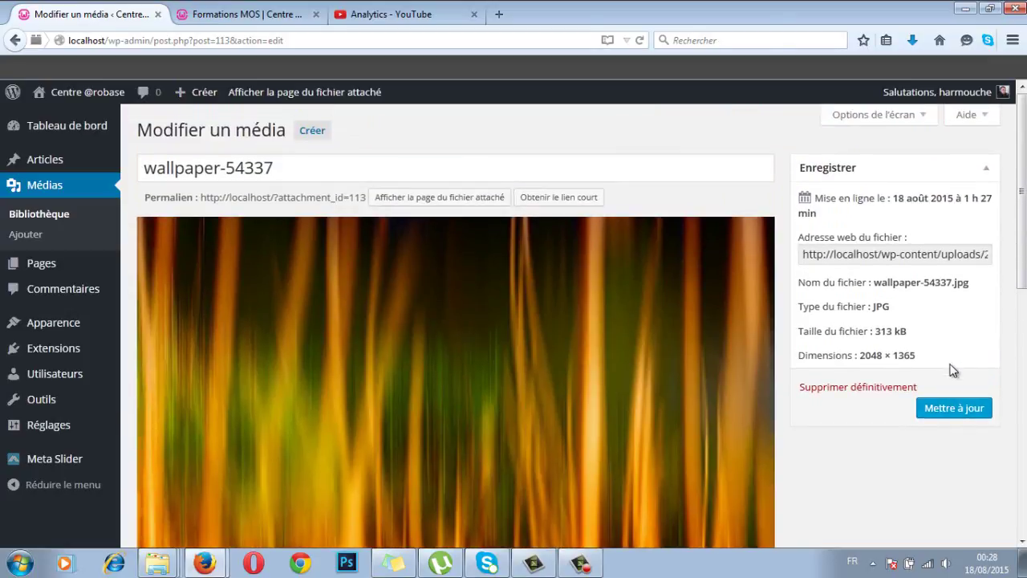
scroll(952, 369, "down", 5)
left_click(48, 223)
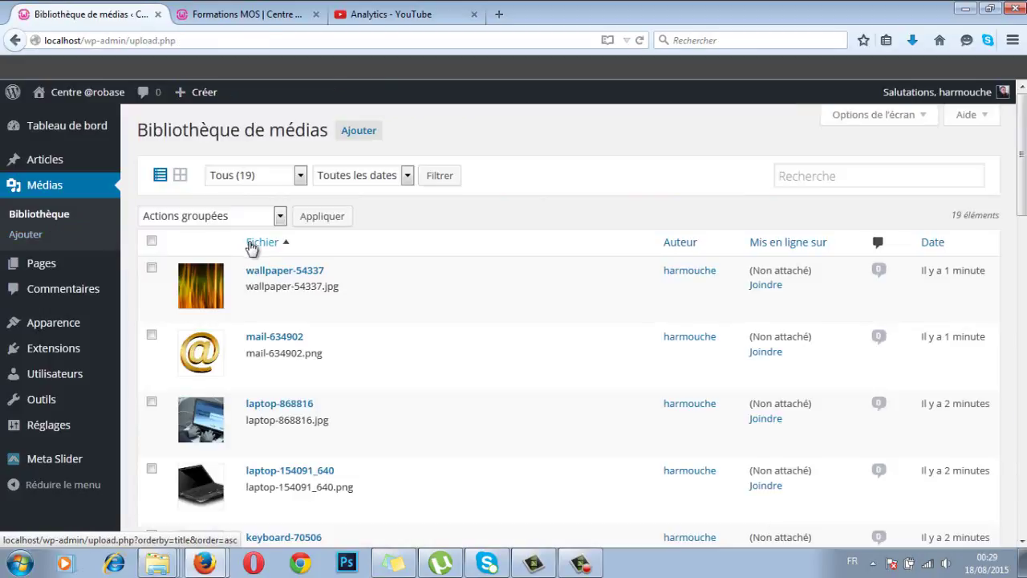
left_click(273, 403)
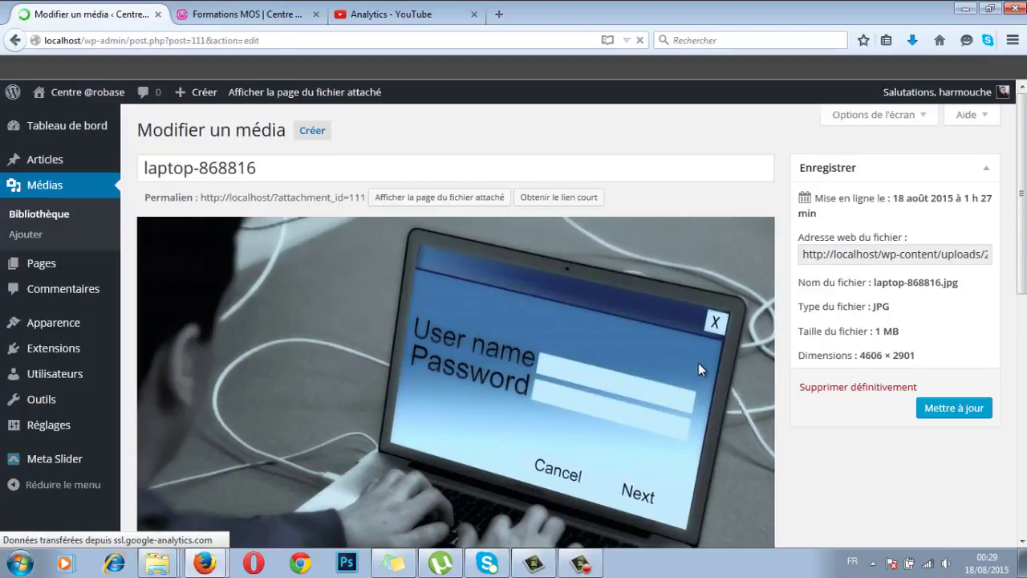
scroll(698, 363, "down", 5)
left_click(183, 236)
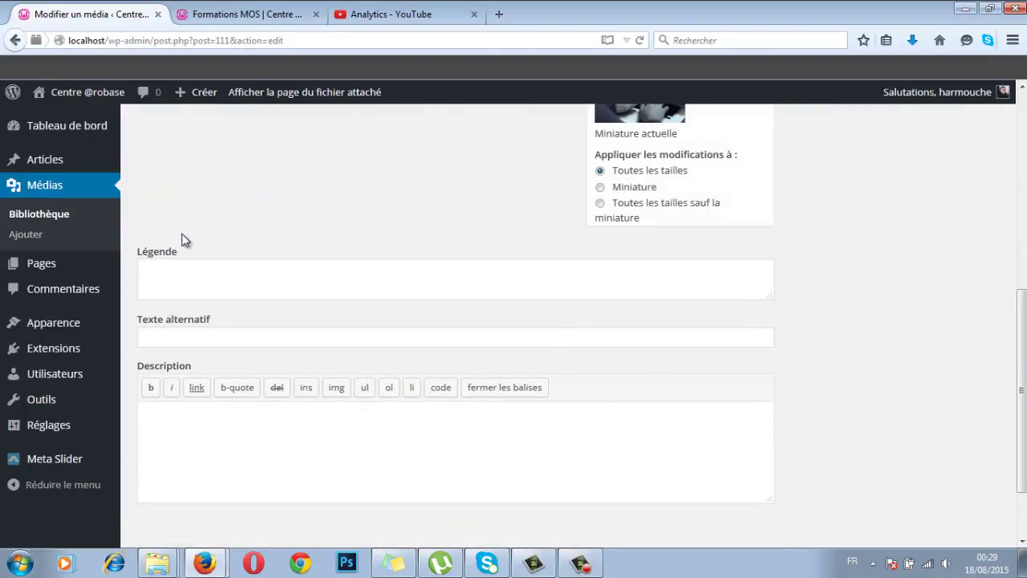
scroll(394, 277, "up", 5)
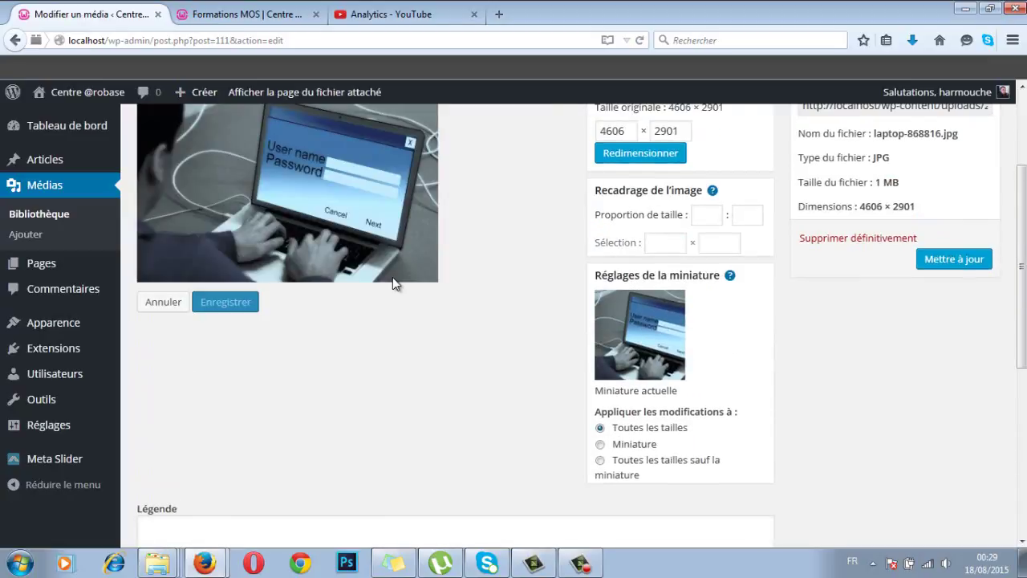
scroll(393, 278, "up", 3)
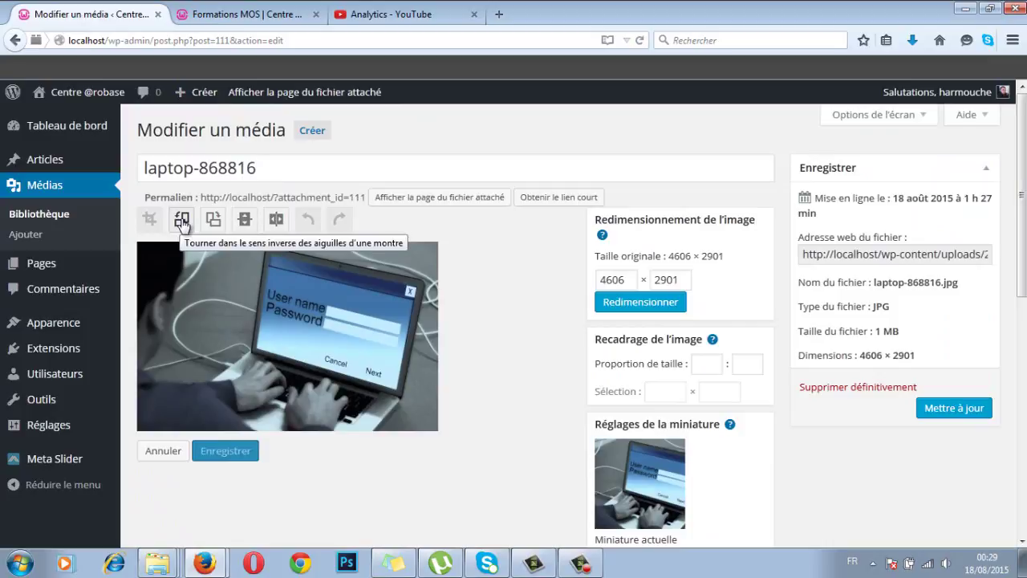
Rotate laptop-868816 counterclockwise, rotate it back clockwise, and save it at 4606 × 2901
left_click(182, 220)
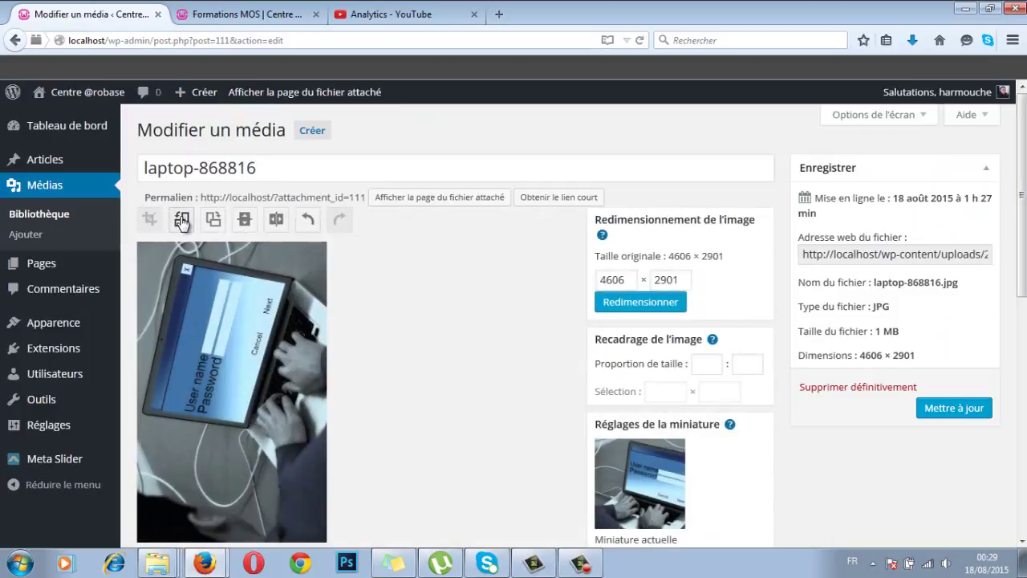
left_click(213, 220)
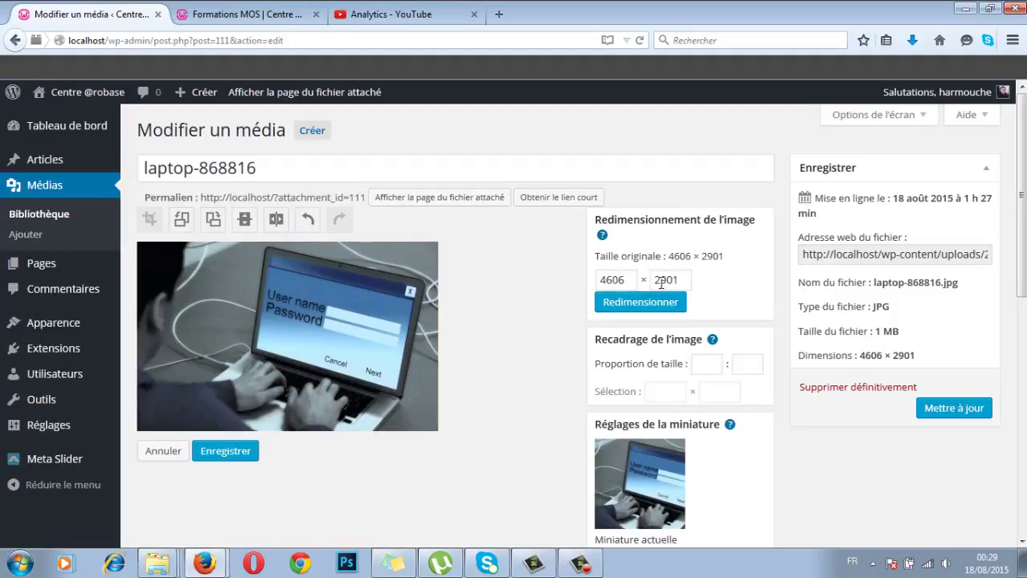
scroll(663, 297, "down", 2)
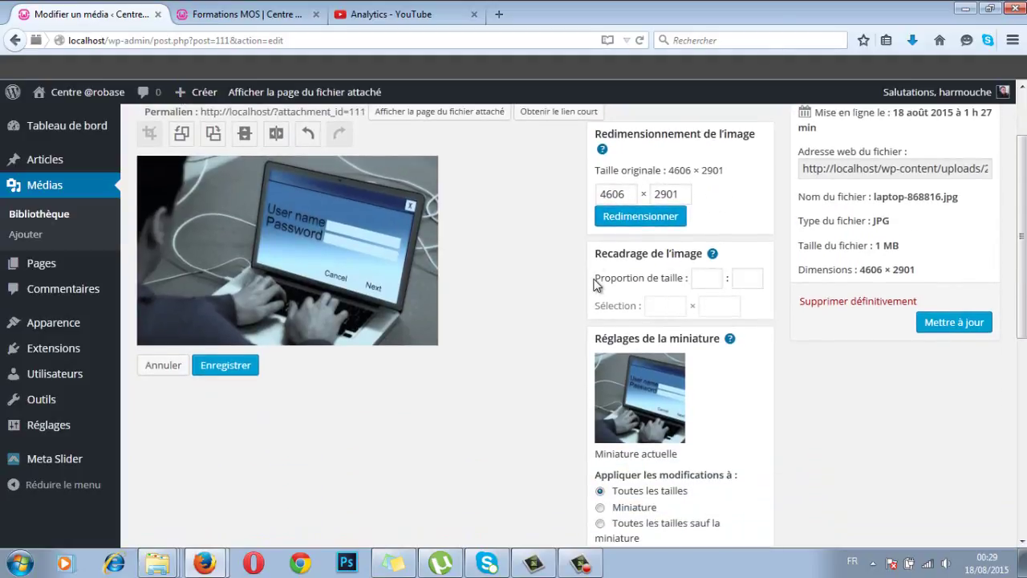
scroll(596, 281, "down", 2)
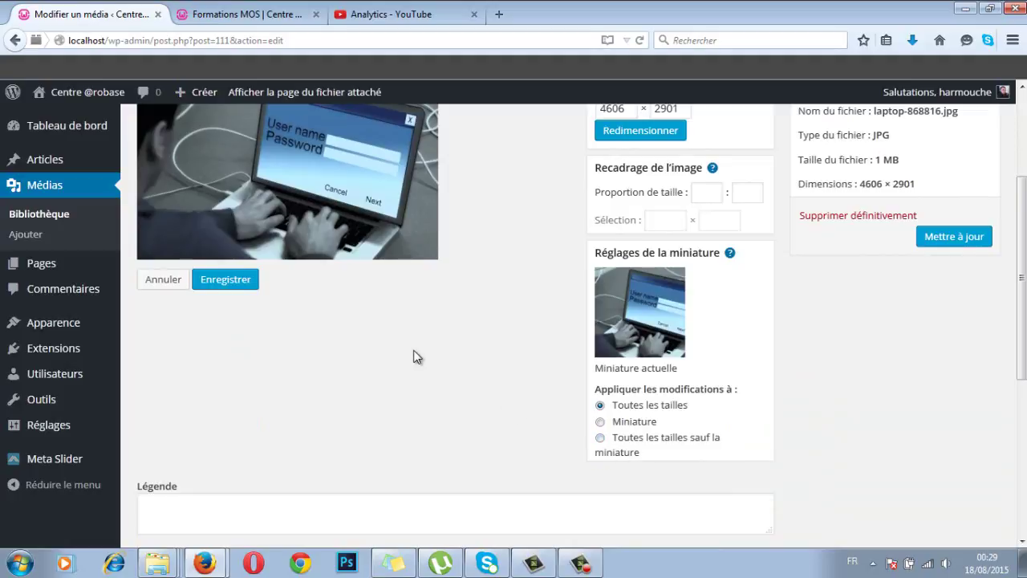
scroll(416, 357, "up", 4)
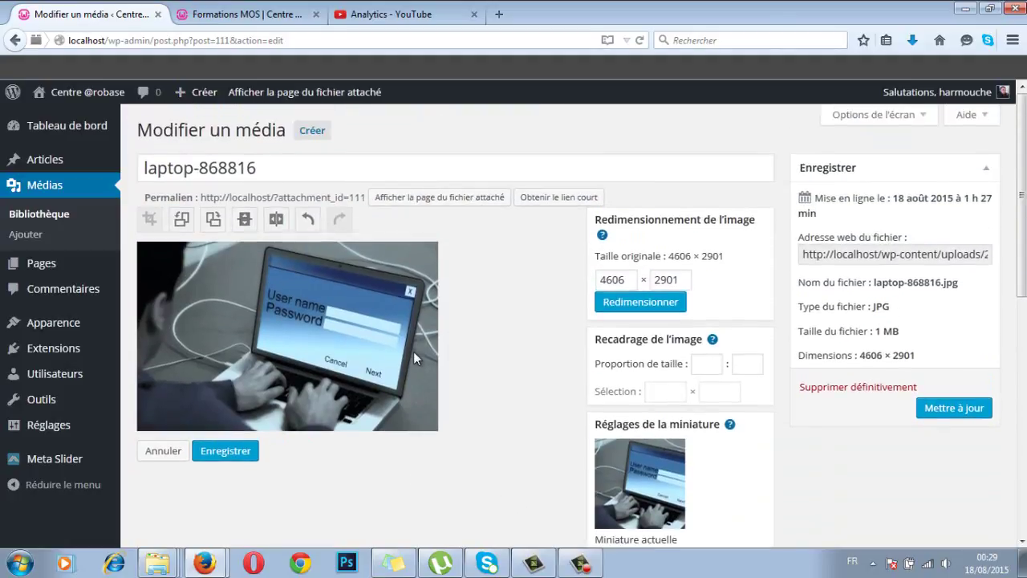
scroll(415, 354, "down", 4)
left_click(248, 287)
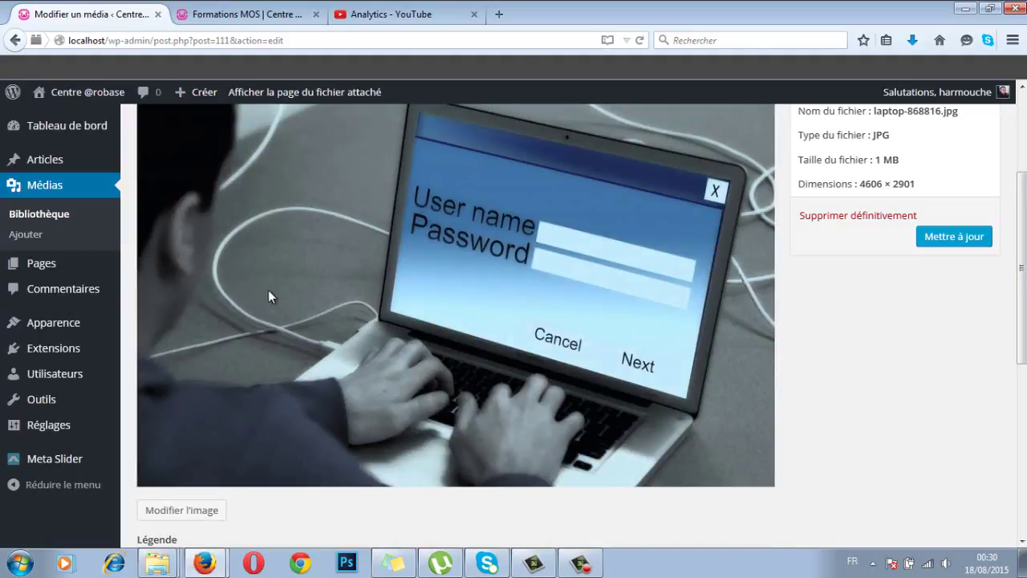
scroll(888, 316, "up", 4)
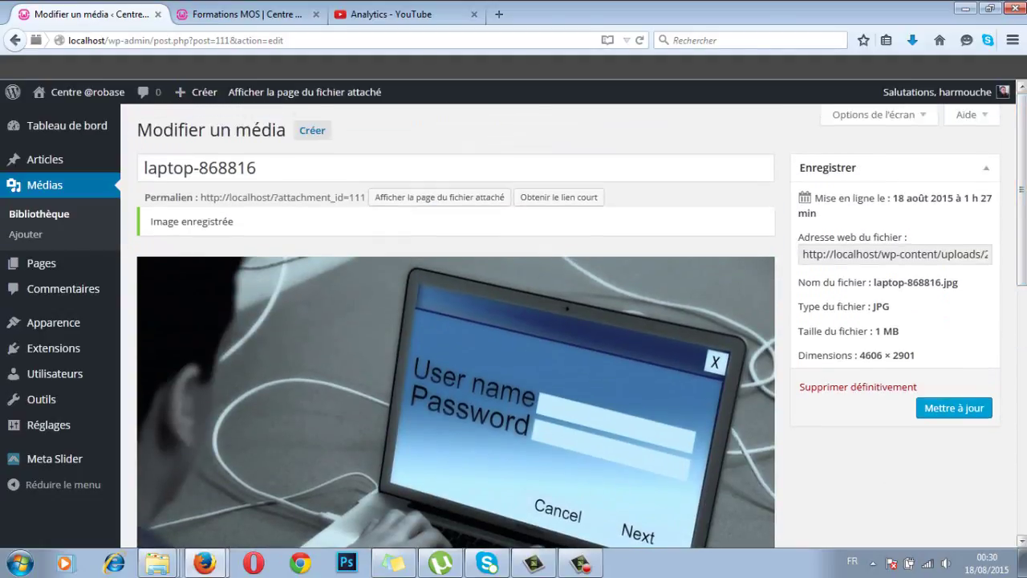
Go from the media library to Articles and open a blank Ajouter un nouvel article draft
left_click(20, 215)
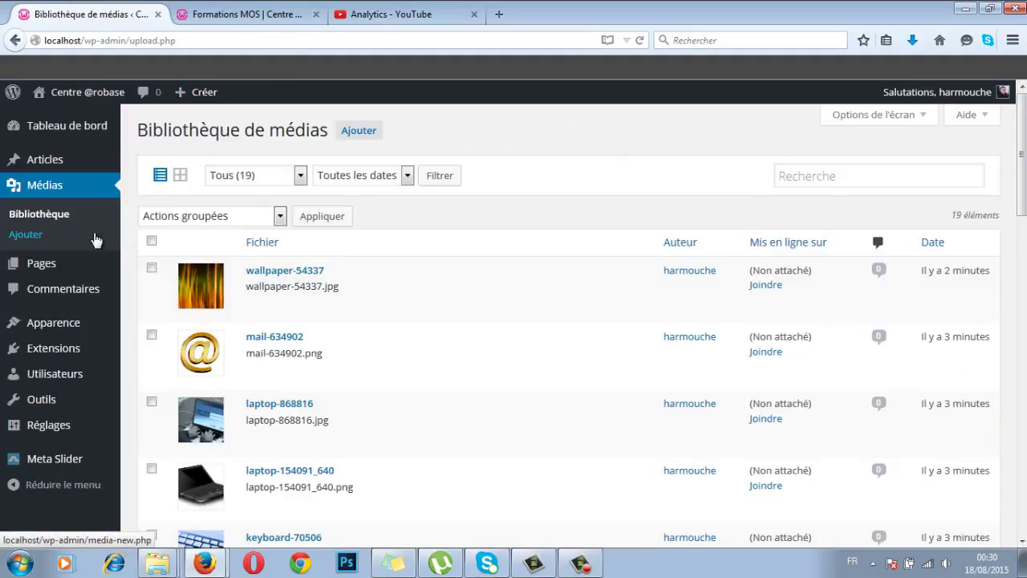
left_click(62, 166)
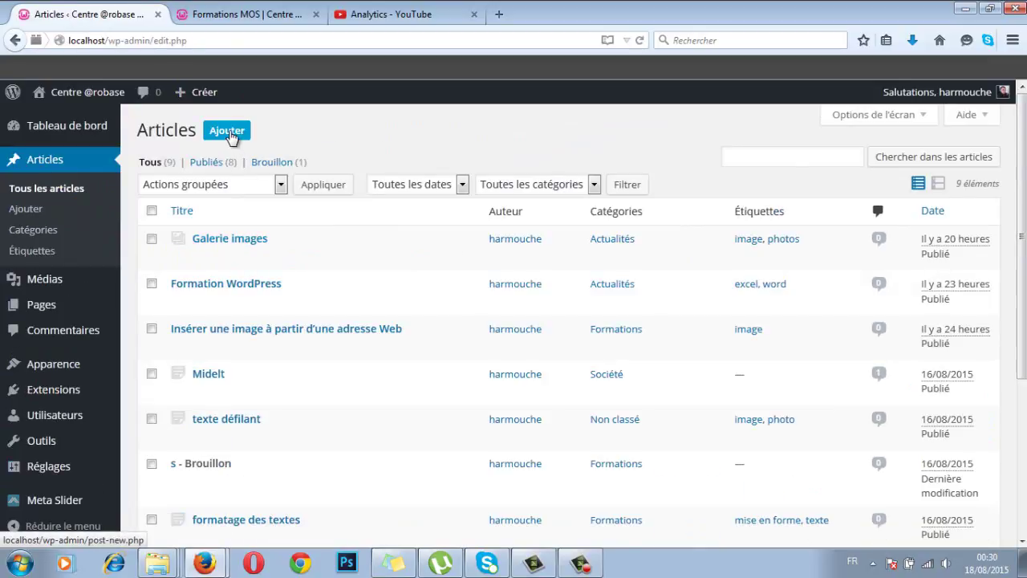
left_click(229, 133)
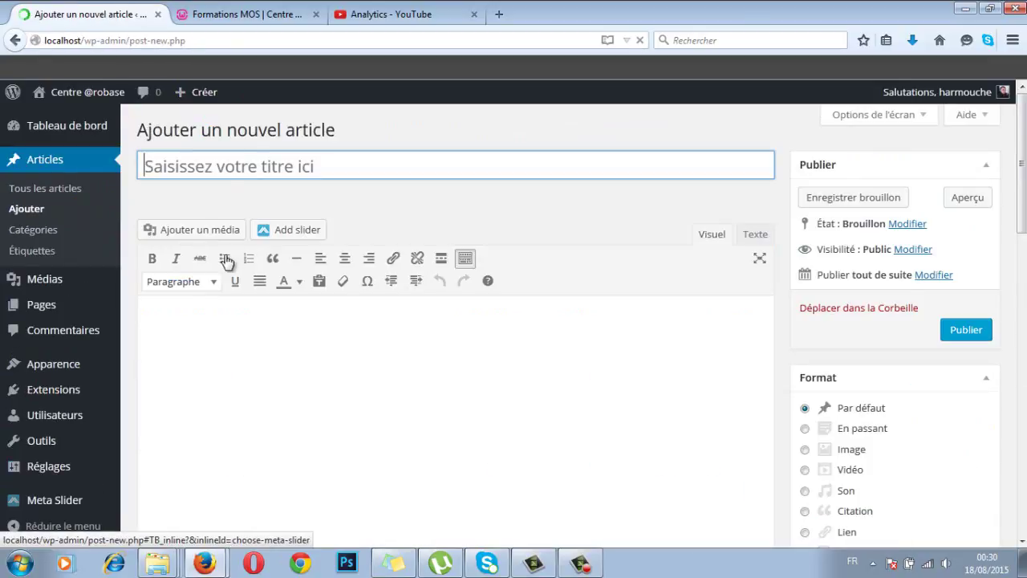
Insert the laptop-with-stylus photo from Bibliothèque de médias into the body, cursor after it
left_click(190, 231)
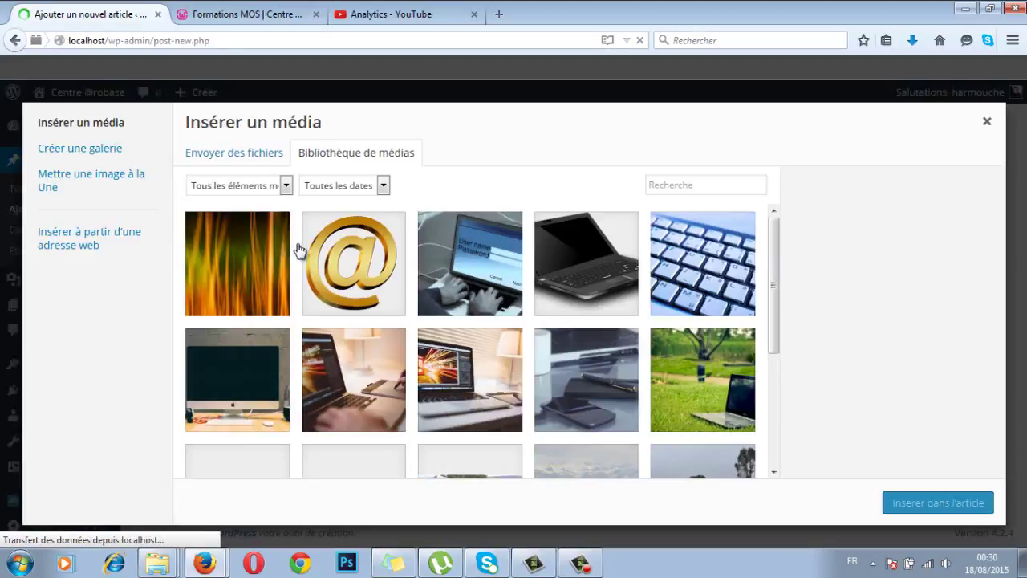
mouse_move(773, 230)
left_mouse_down()
mouse_move(776, 266)
mouse_move(775, 221)
left_mouse_up()
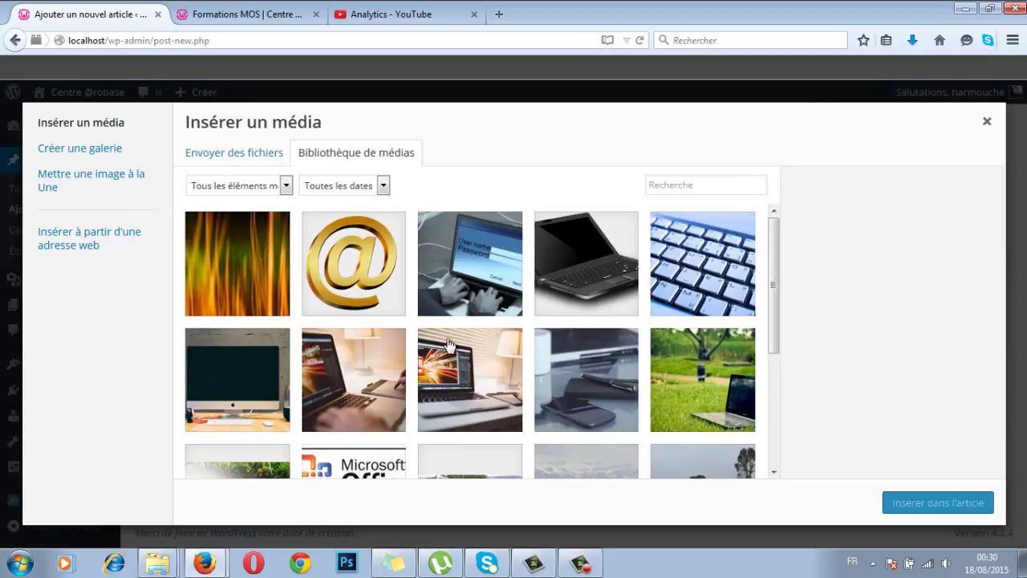
left_click(367, 380)
left_click(910, 509)
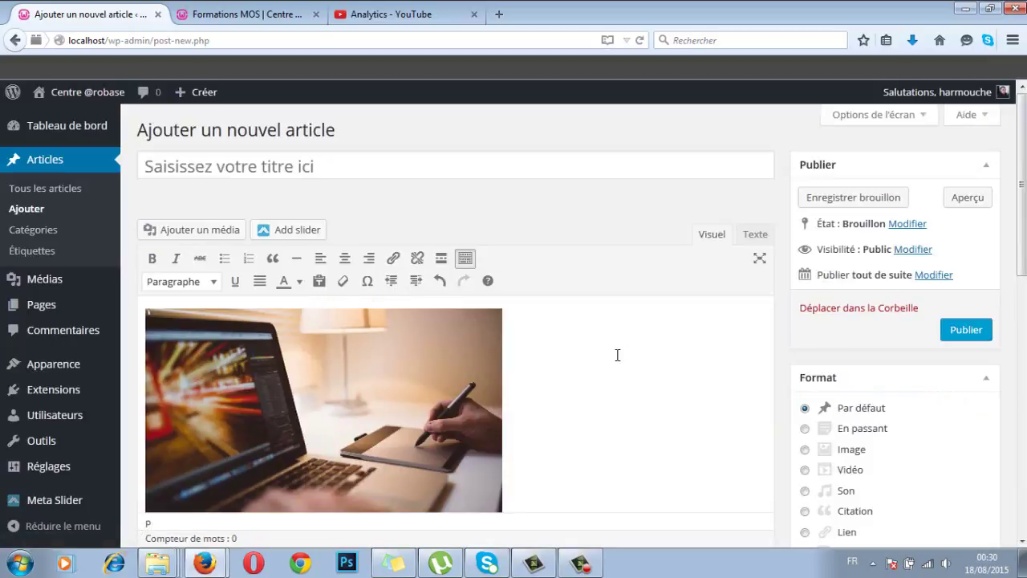
left_click(584, 364)
scroll(592, 351, "down", 4)
scroll(592, 351, "up", 4)
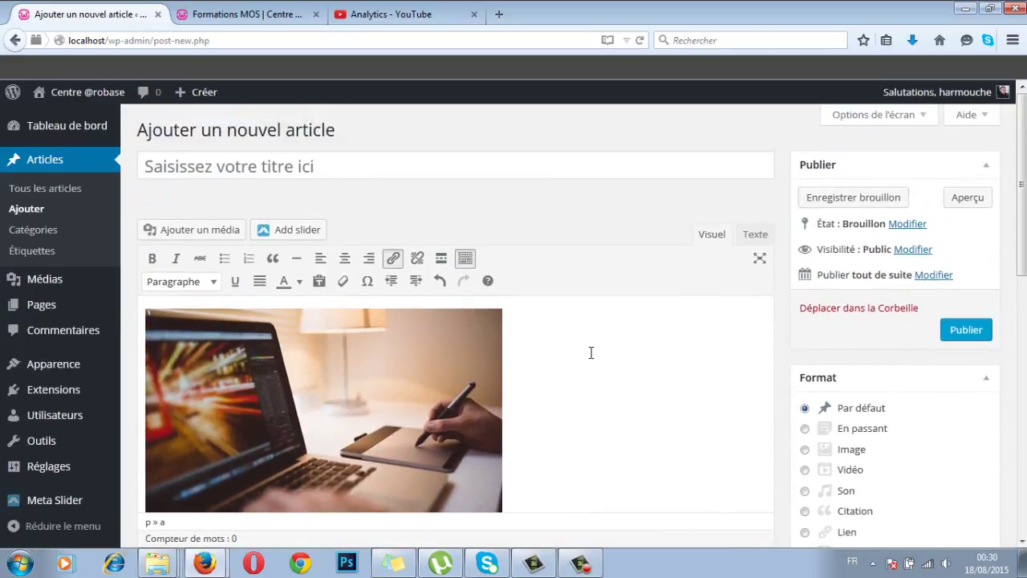